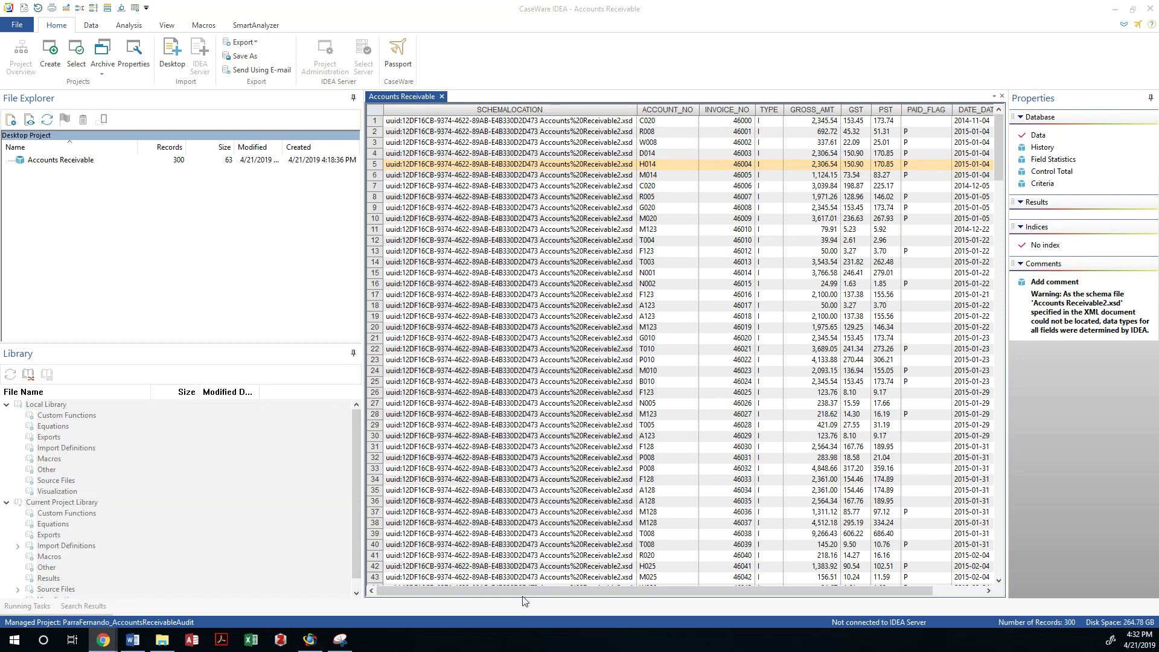
Scroll right to DATE_DATE and select the column to check its Character, length 10 type.
left_click_drag(527, 590, 578, 591)
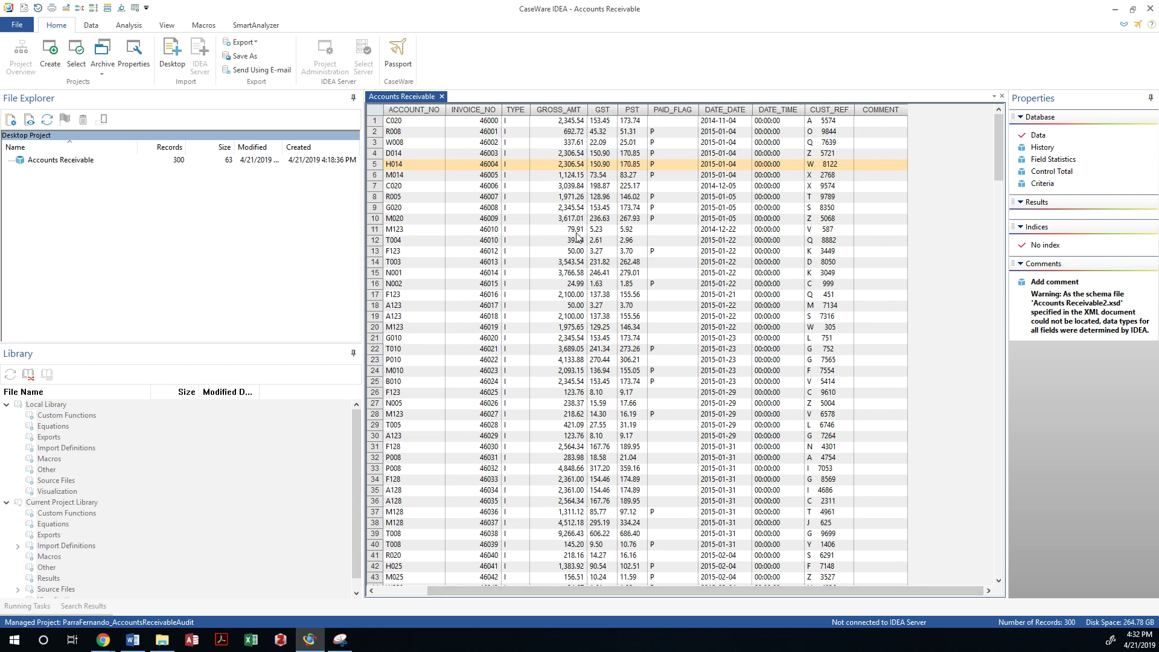
left_click(578, 133)
left_click(561, 167)
key("Right")
key("Right")
key("Right")
key("Right")
left_click(724, 110)
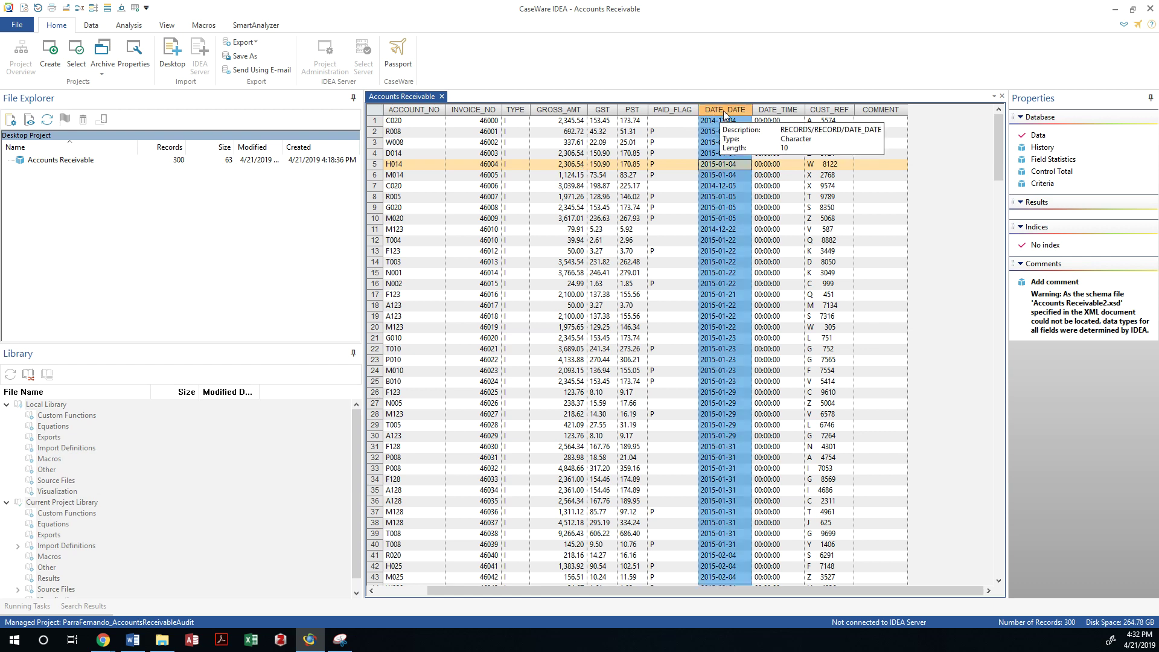
right_click(724, 112)
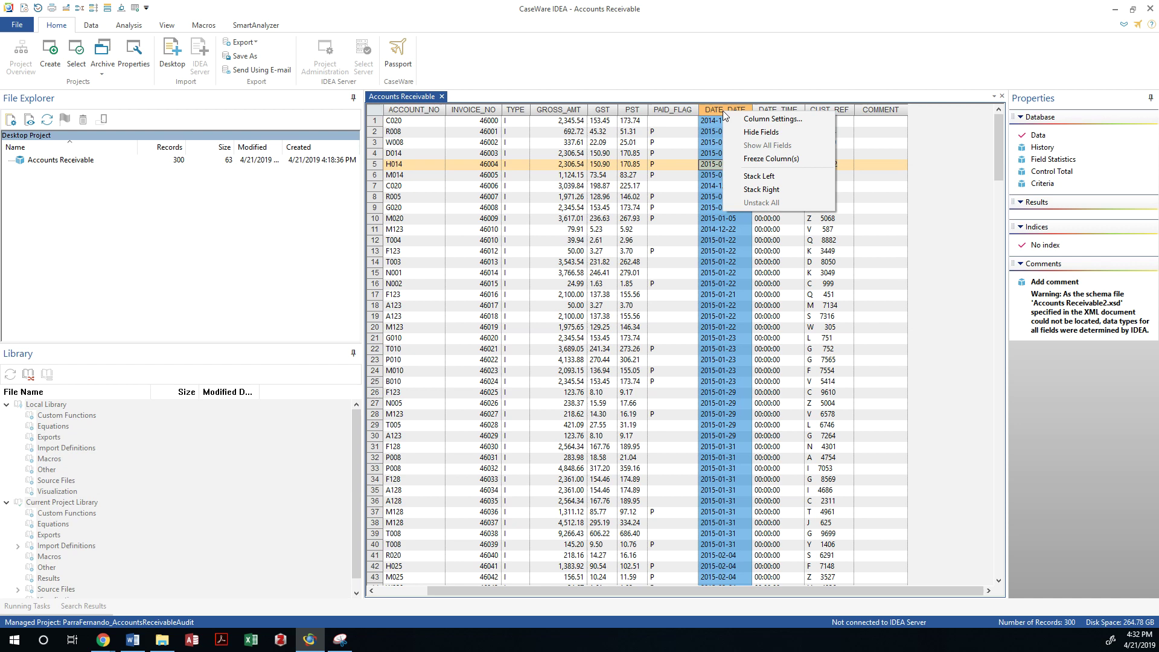
left_click(728, 118)
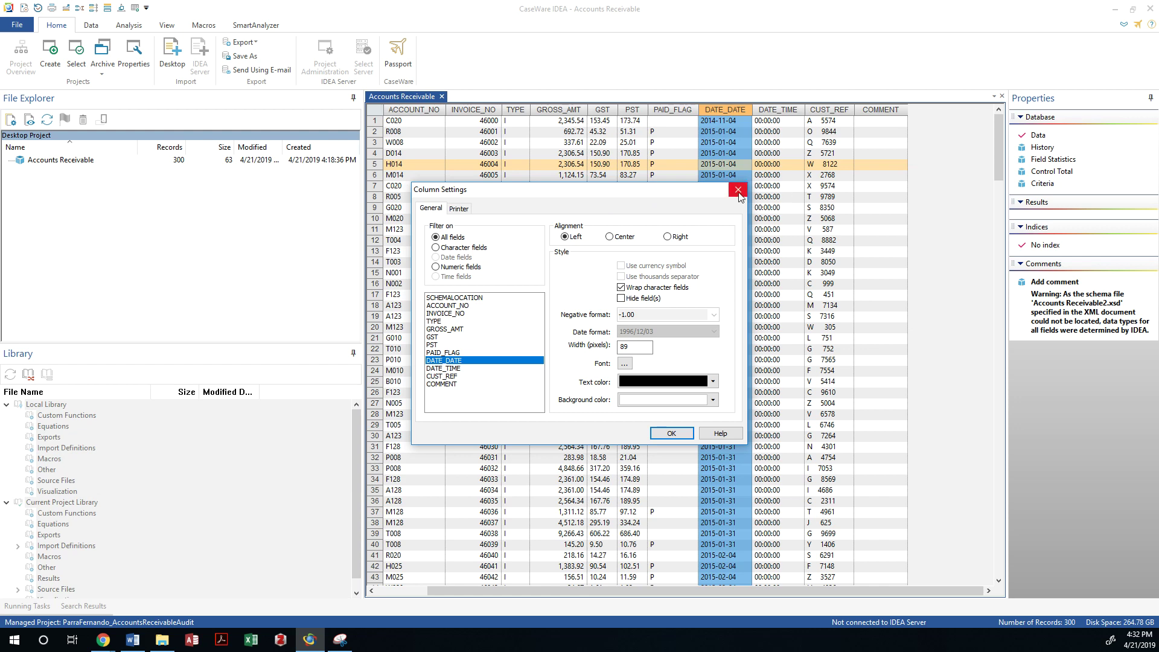
left_click(738, 190)
right_click(730, 109)
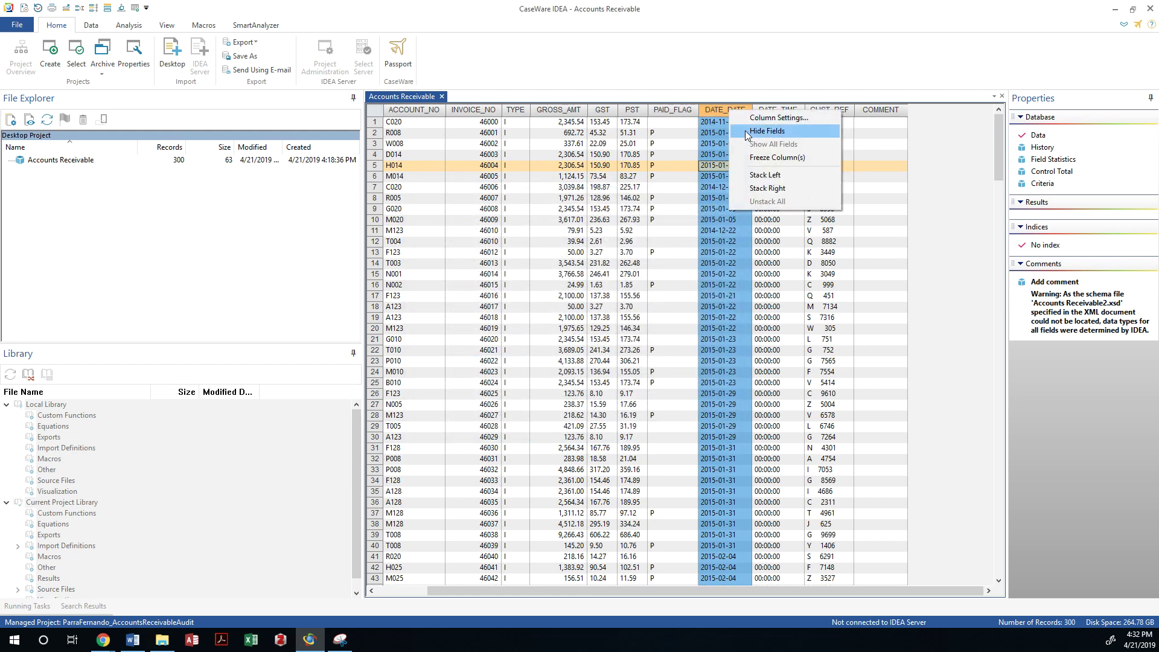
left_click(752, 119)
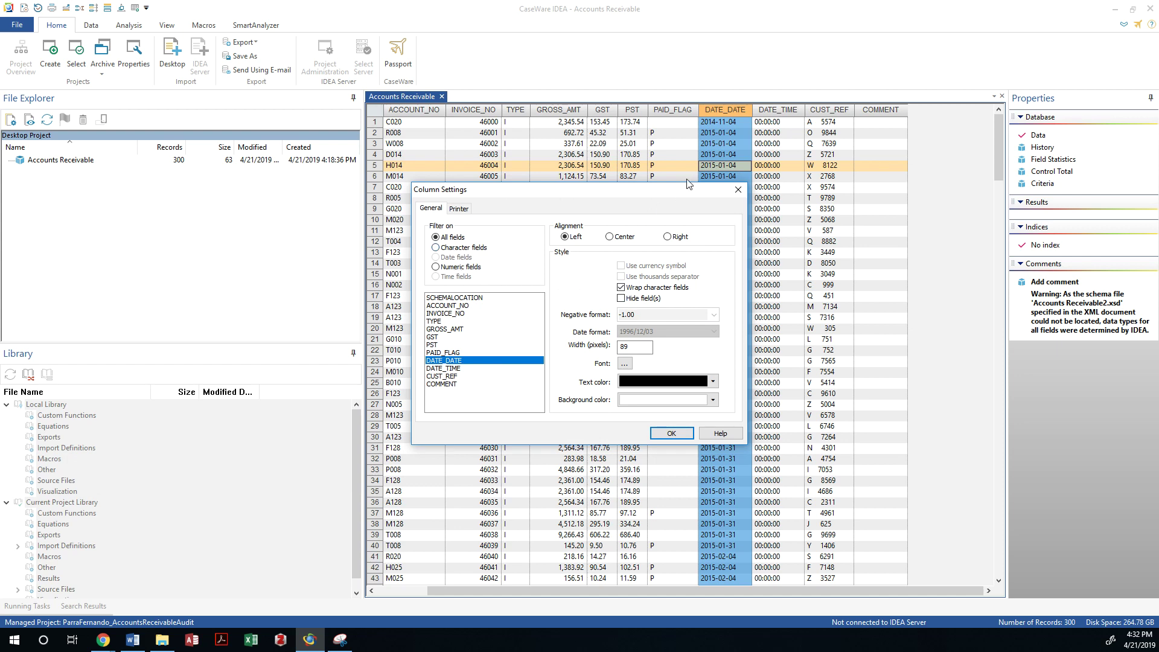
key("Return")
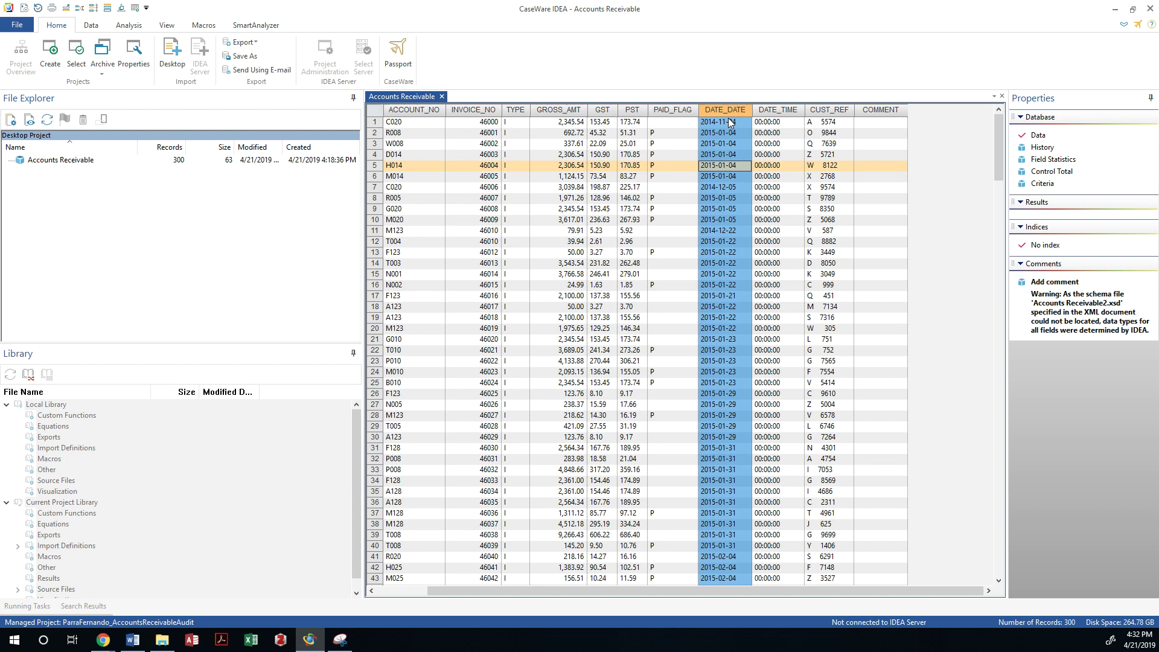
Change DATE_DATE from Character to a Date field with the 'YYYY-MM-DD' format mask.
left_click(91, 25)
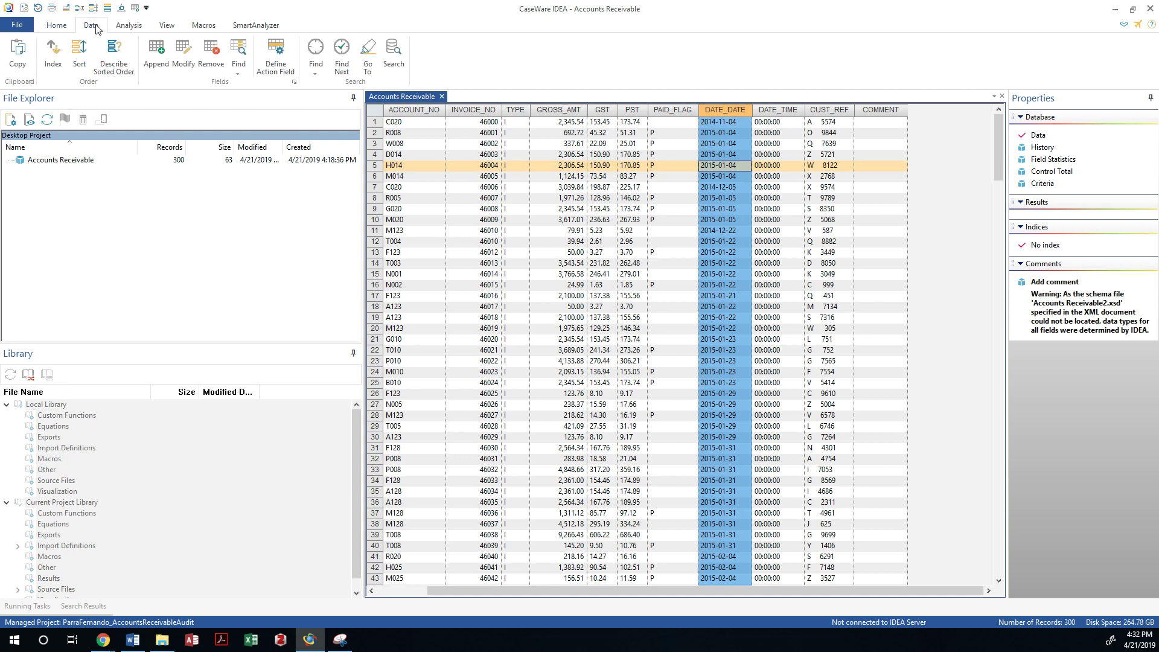
left_click(186, 51)
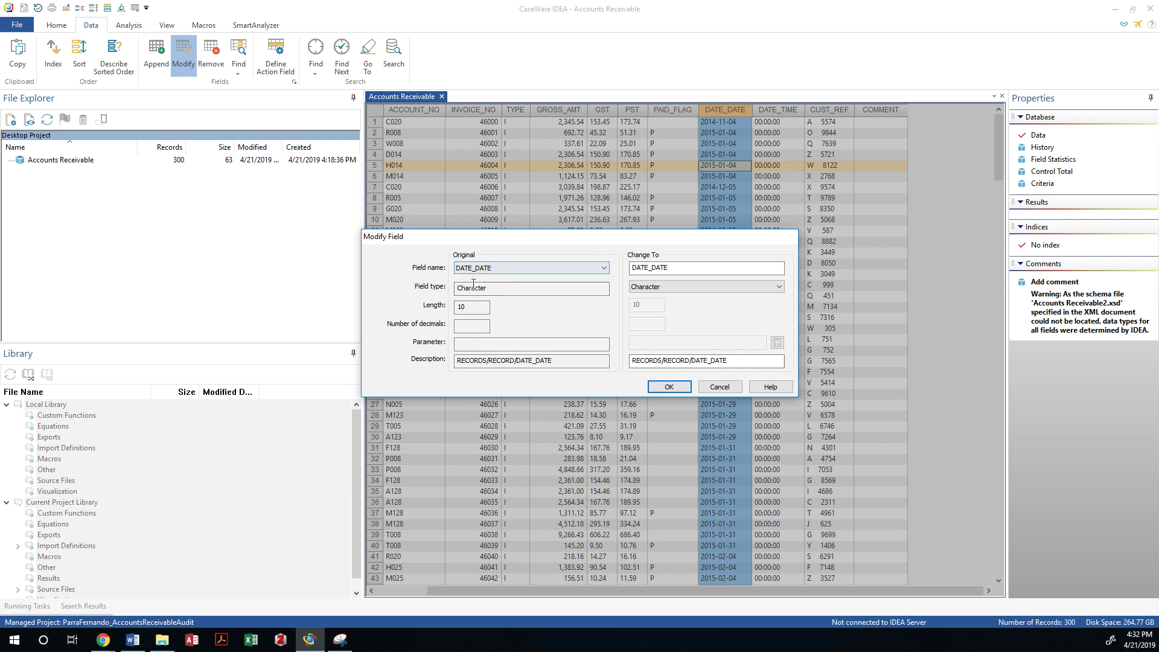
left_click(662, 288)
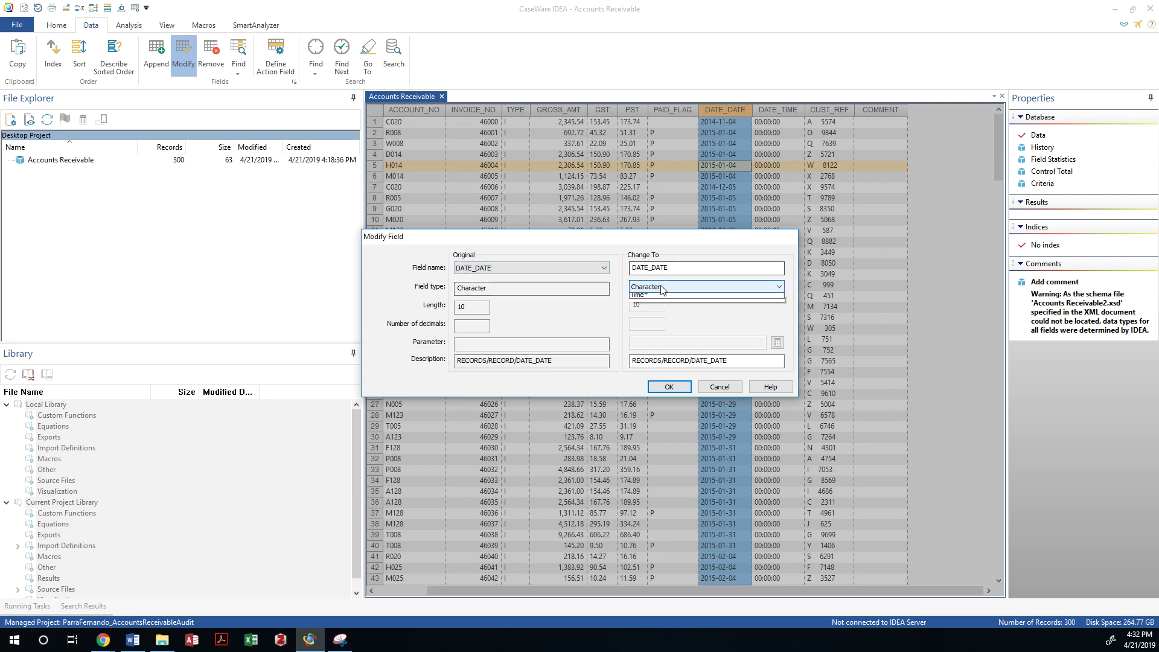
left_click(661, 315)
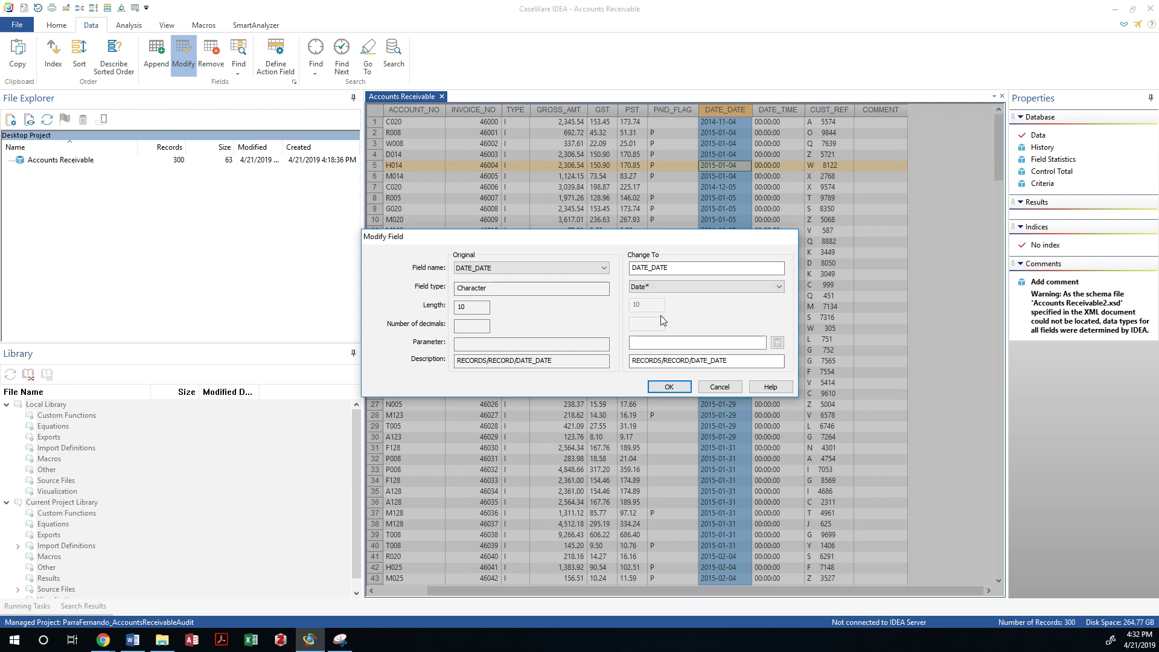
left_click(658, 343)
type("'")
type("YYYY-MM-DD:")
key("BackSpace")
type("'")
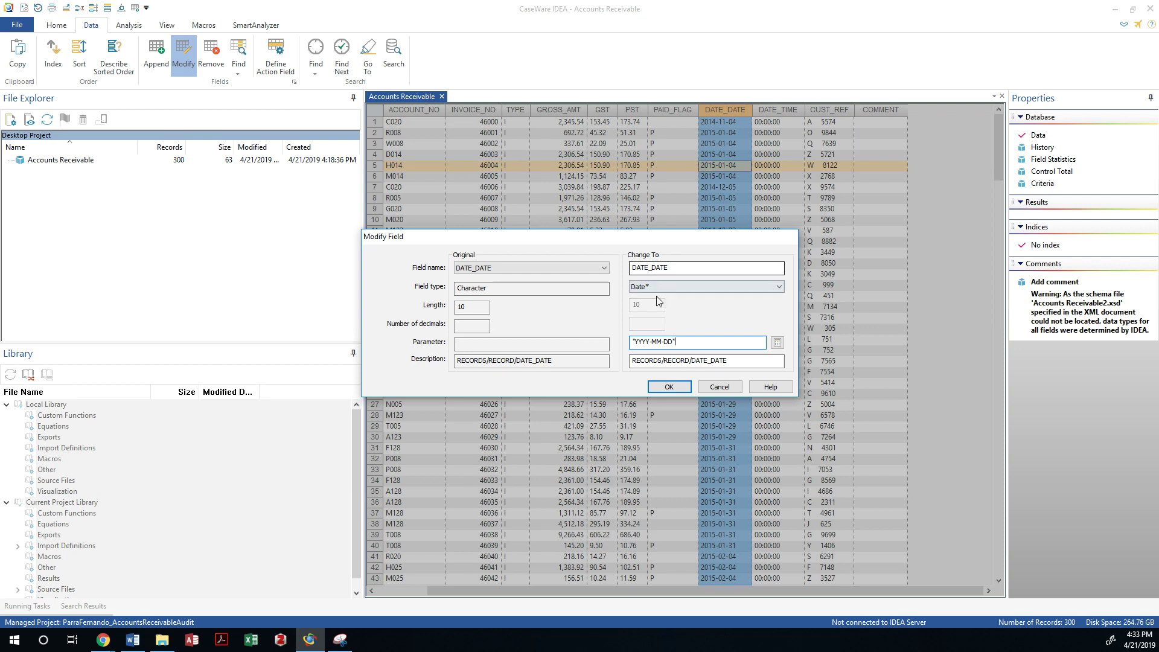
left_click(696, 340)
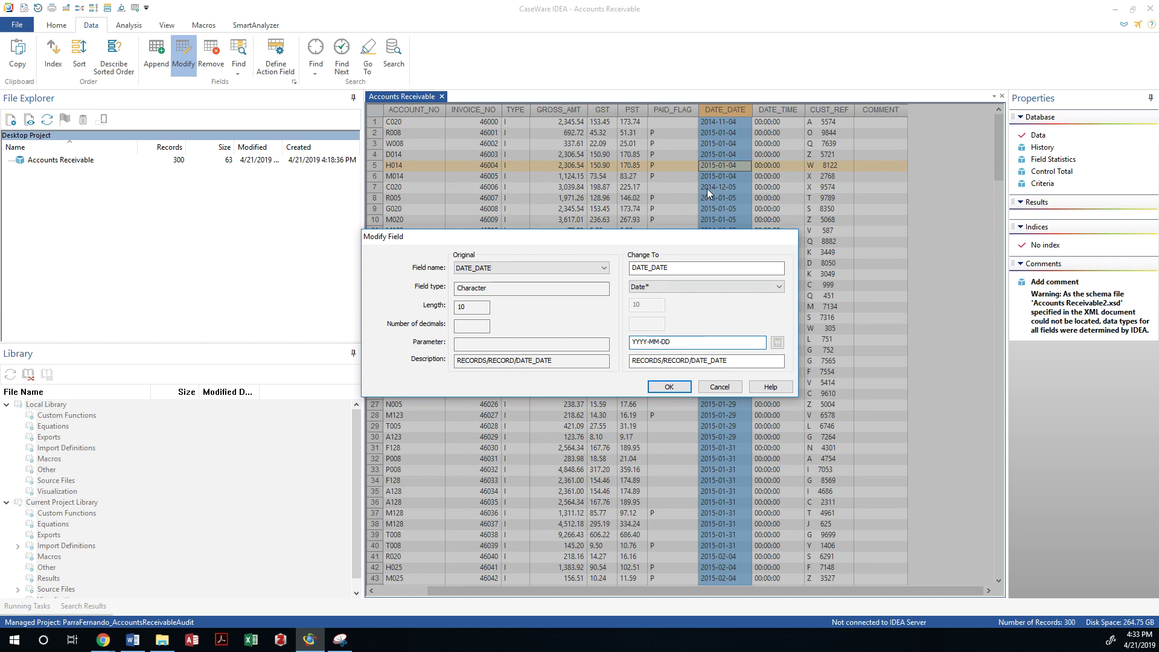
left_click(669, 387)
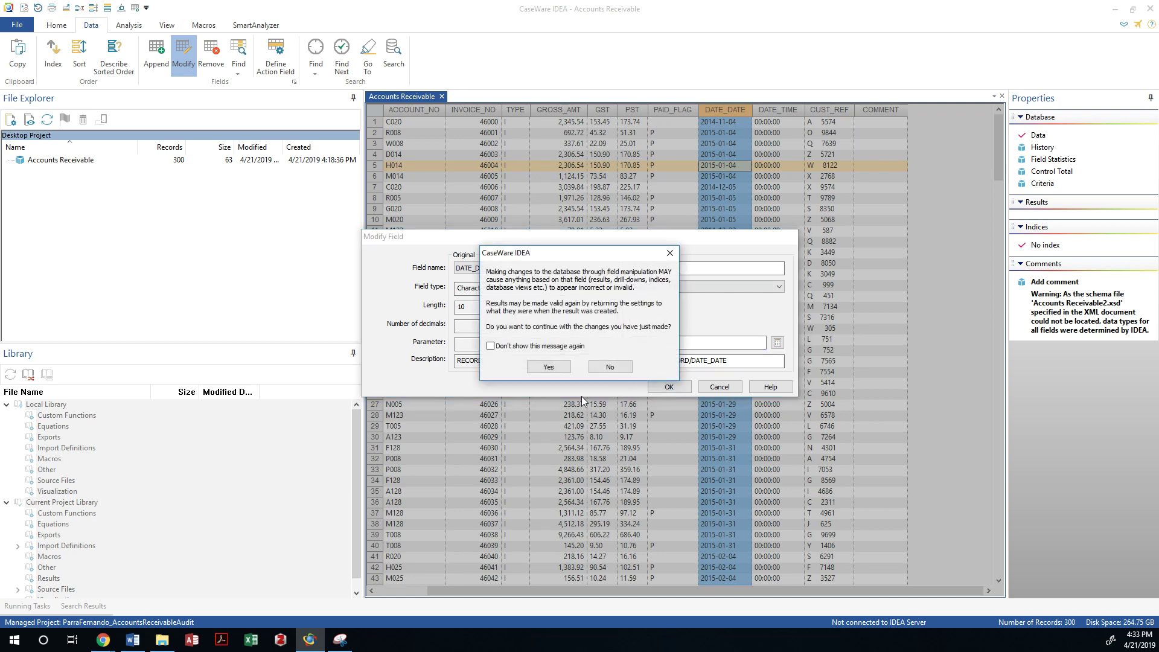
Confirm the DATE_DATE date conversion, then view and close the GST column settings unchanged.
left_click(542, 368)
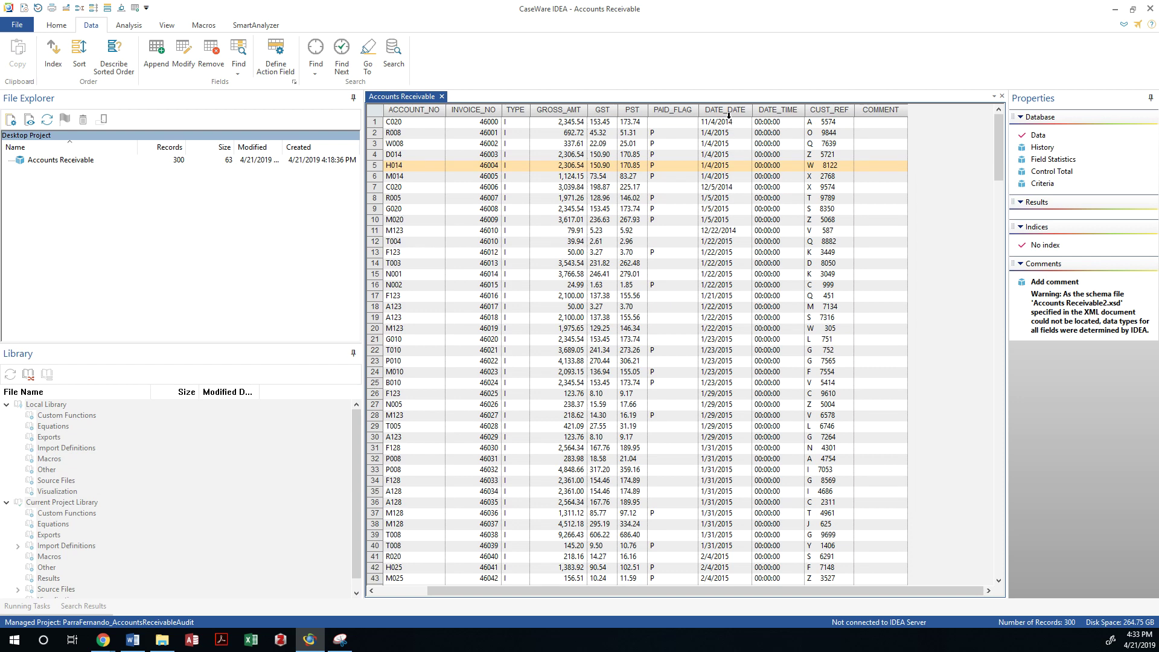
left_click(728, 264)
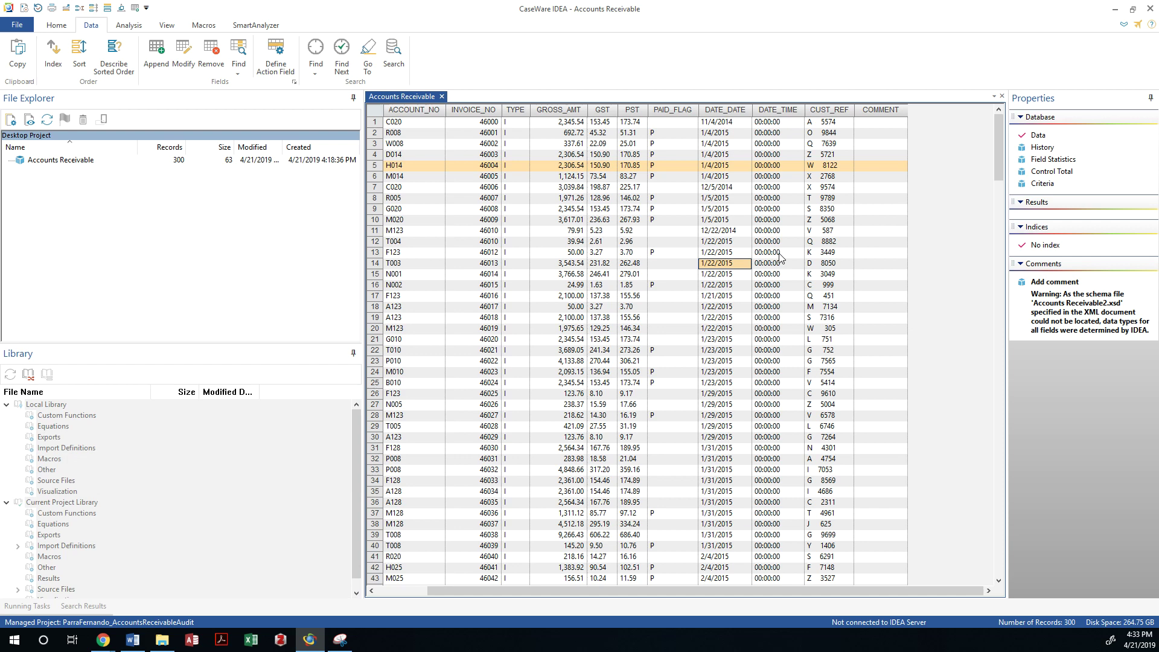
left_click(602, 111)
right_click(602, 115)
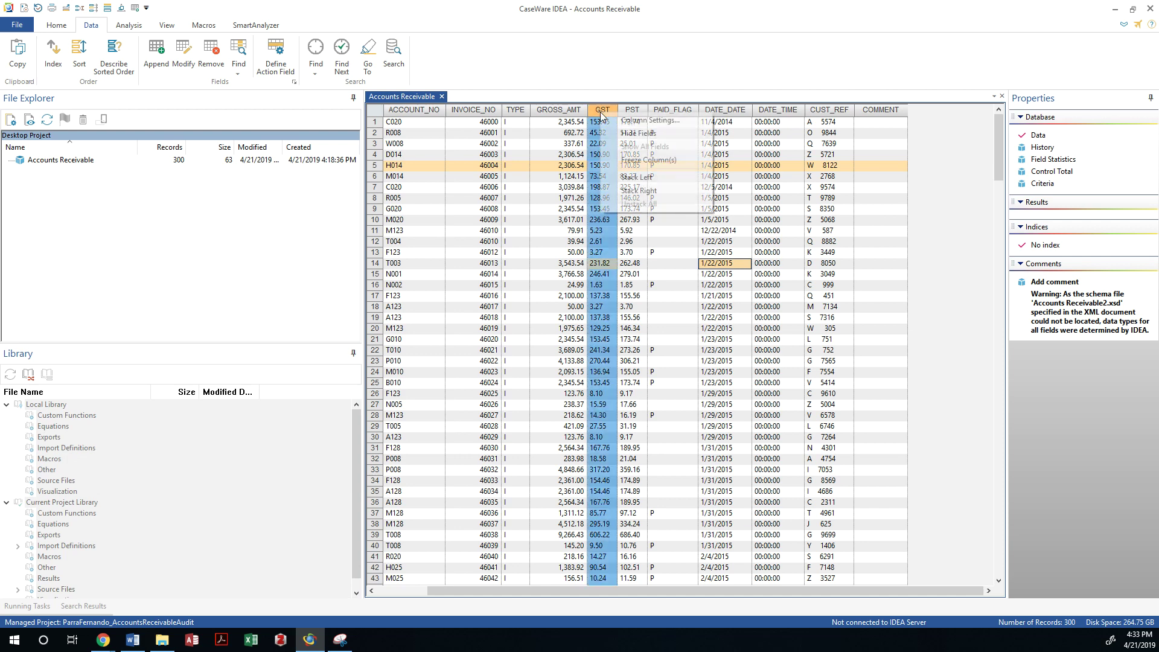
left_click(617, 121)
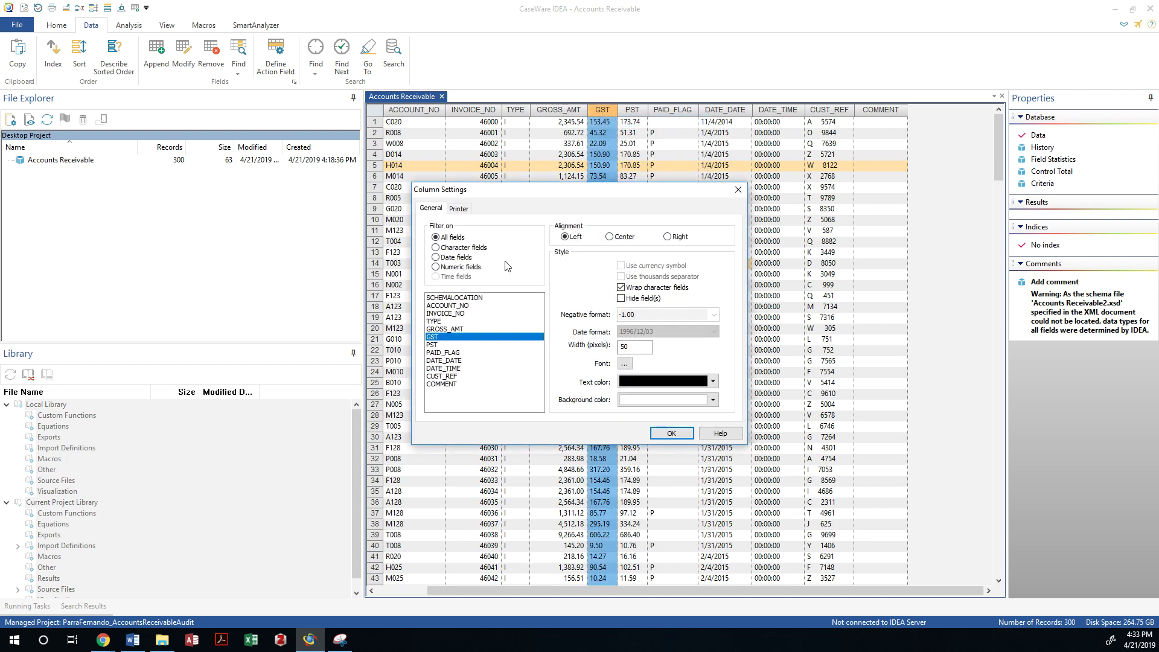
left_click(738, 189)
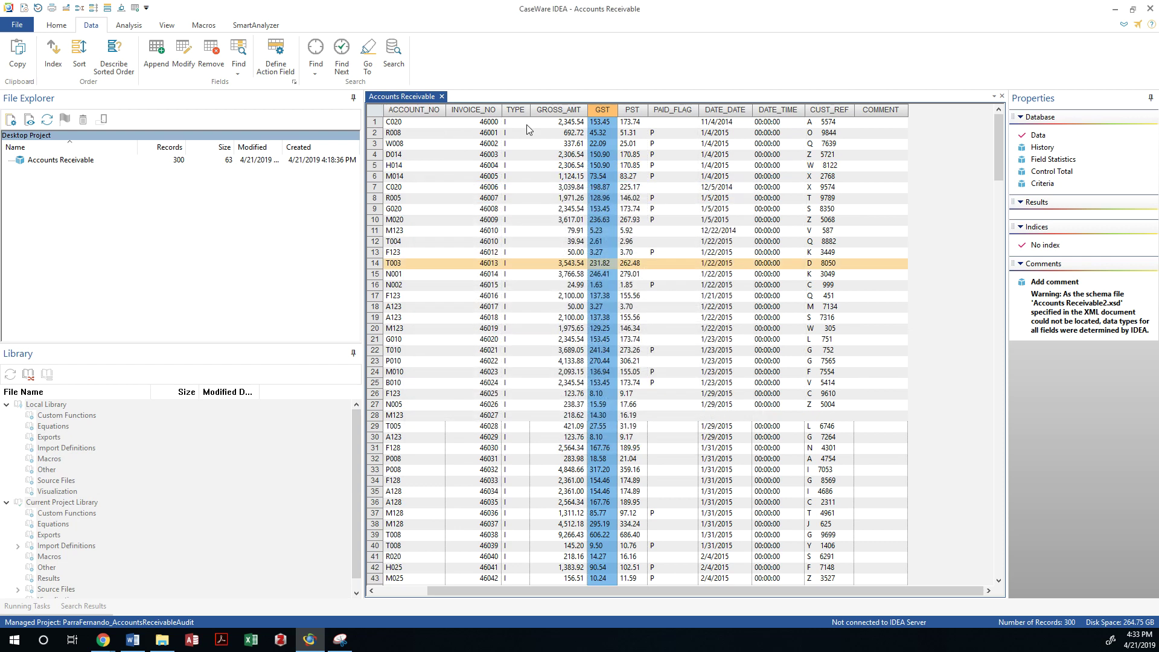
Convert the GST field from Character to Numeric and confirm the structure change.
left_click(184, 55)
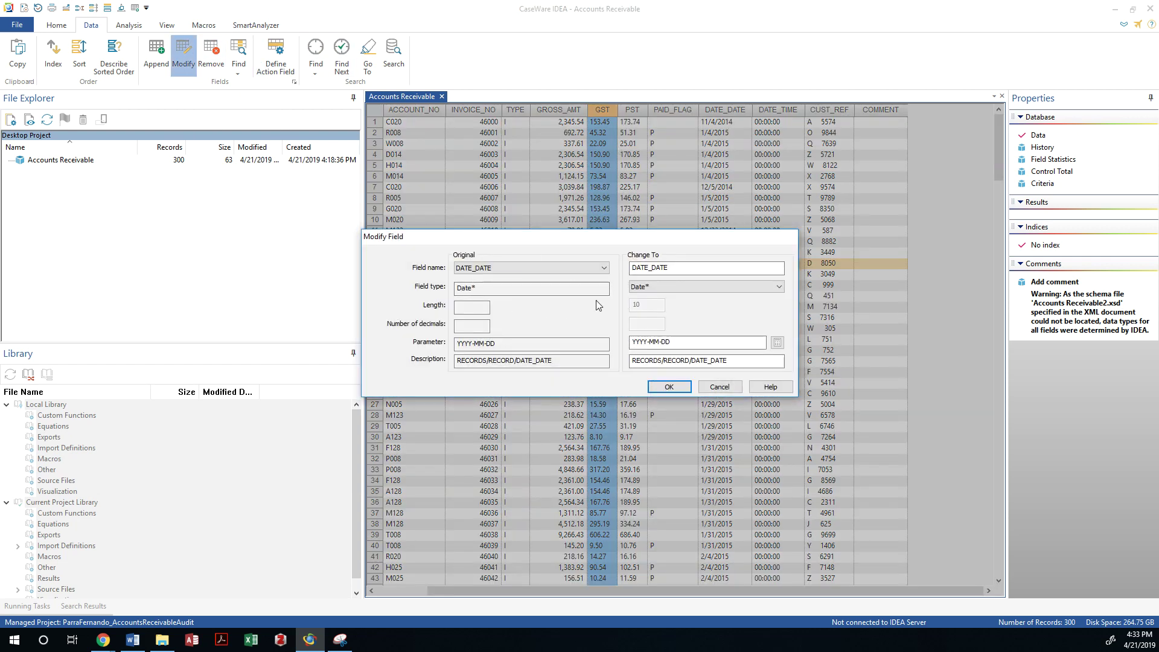
left_click(589, 267)
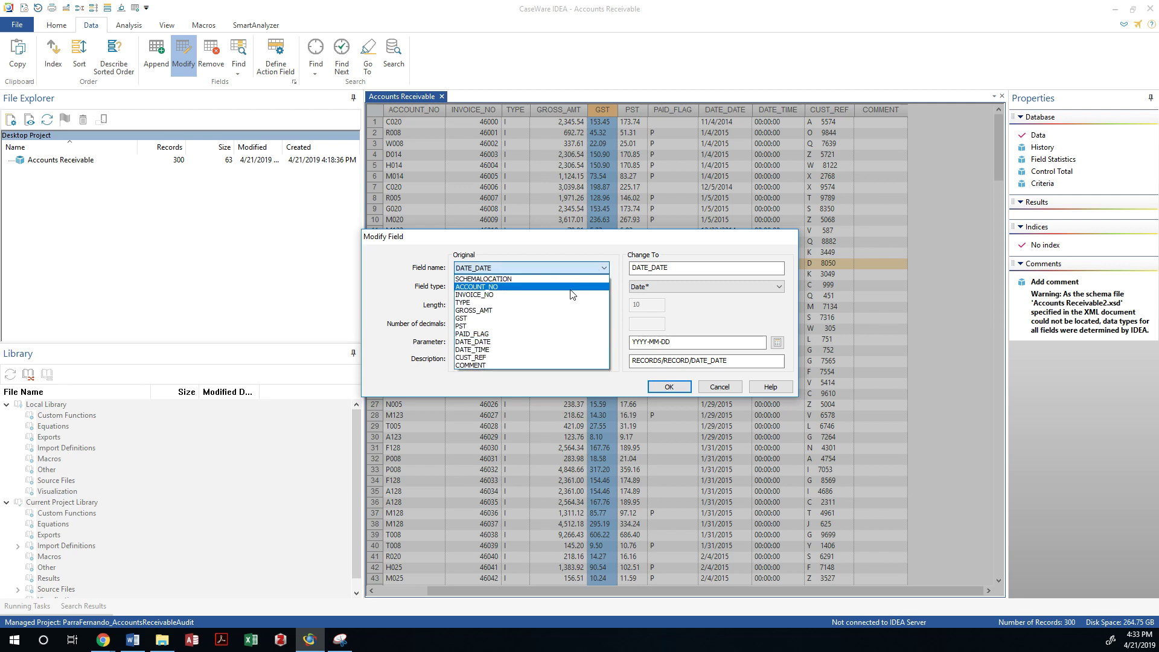
left_click(556, 319)
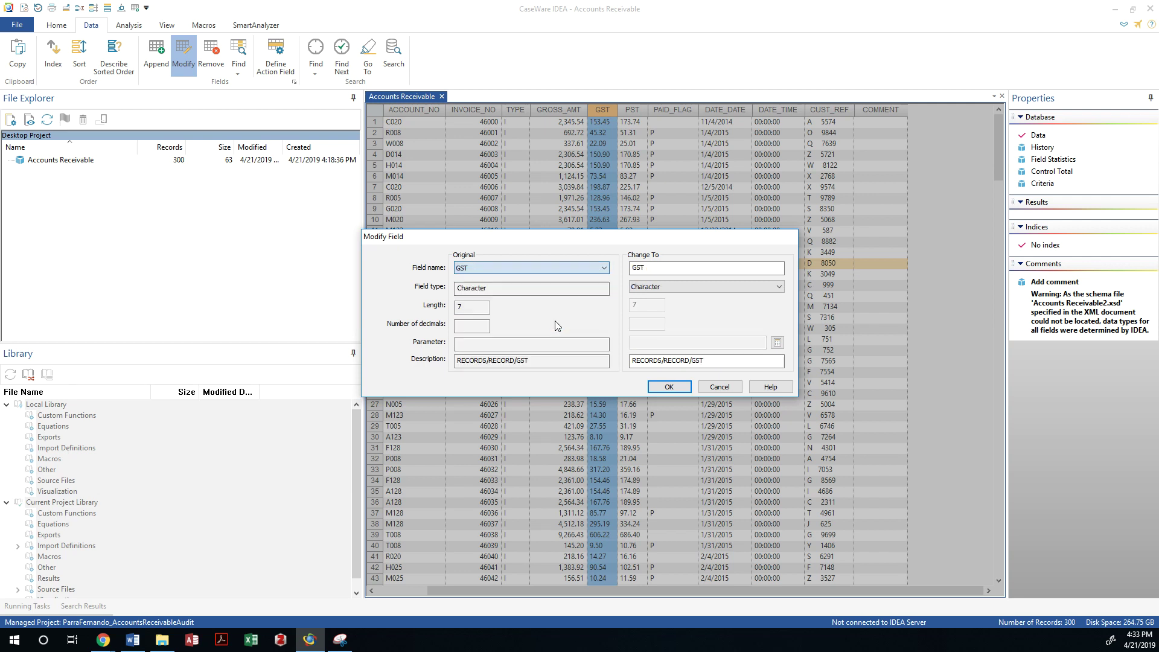
left_click(696, 289)
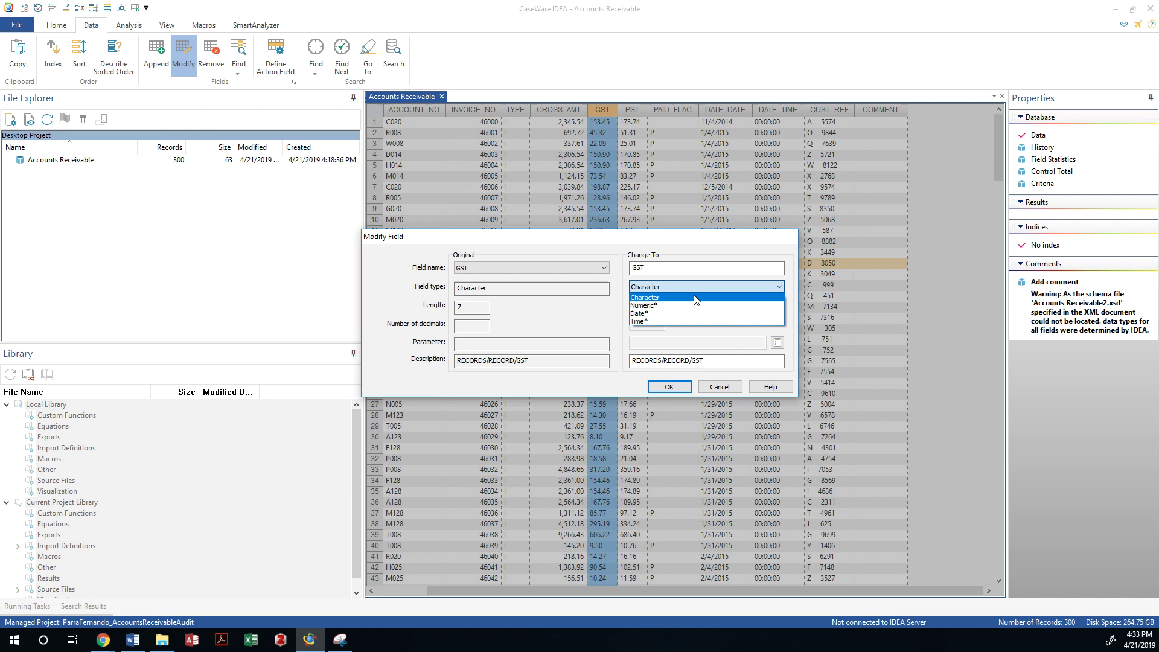
left_click(686, 305)
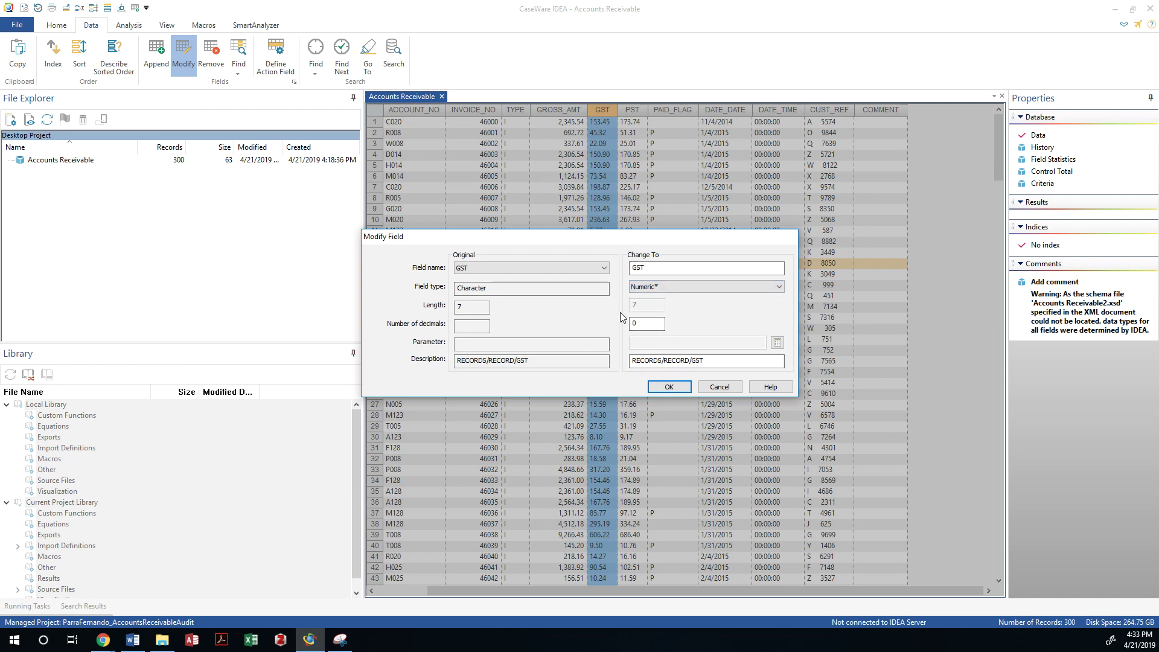
key("Tab")
left_click(665, 387)
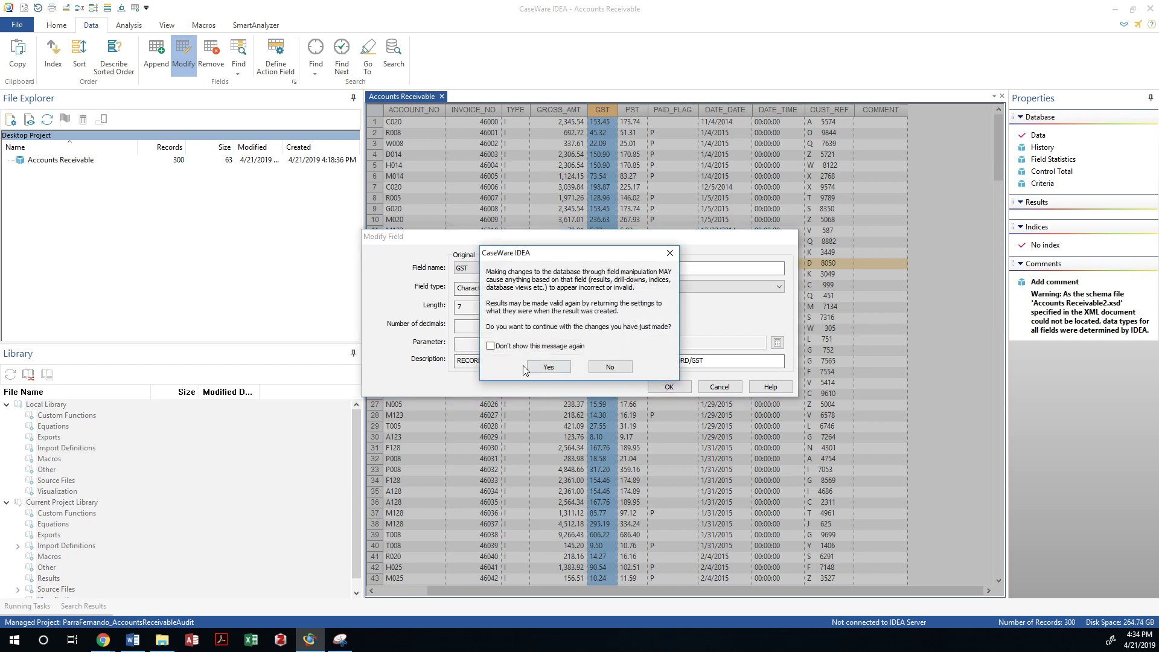
left_click(545, 365)
Sort the records ascending by the PST column.
left_click(640, 109)
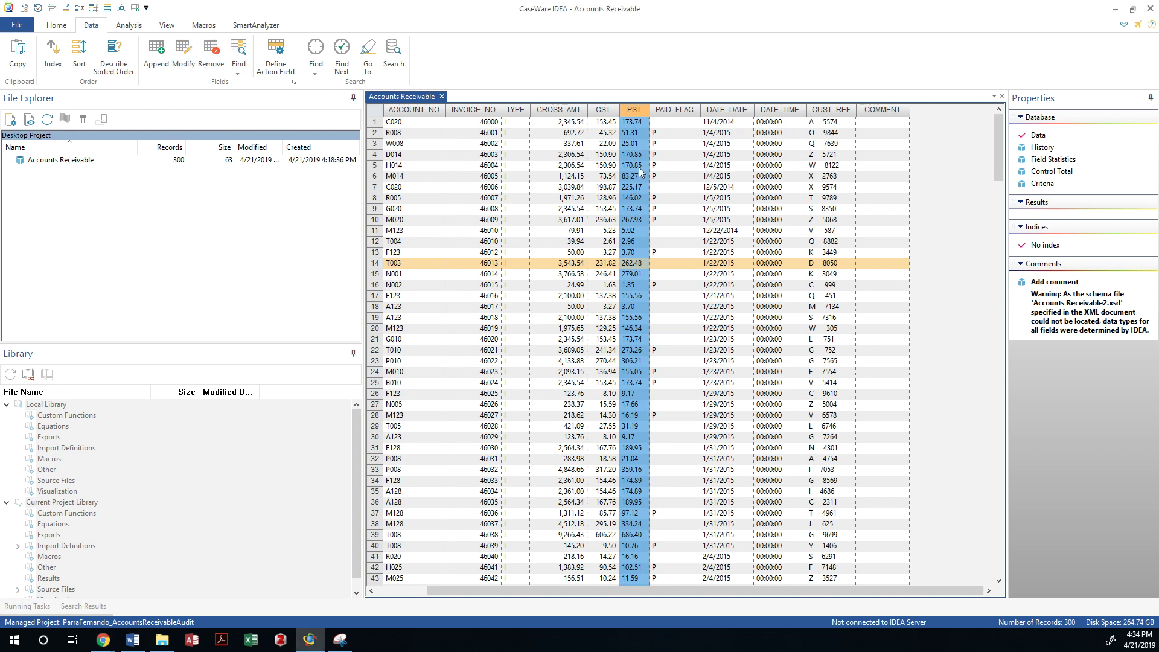
right_click(627, 109)
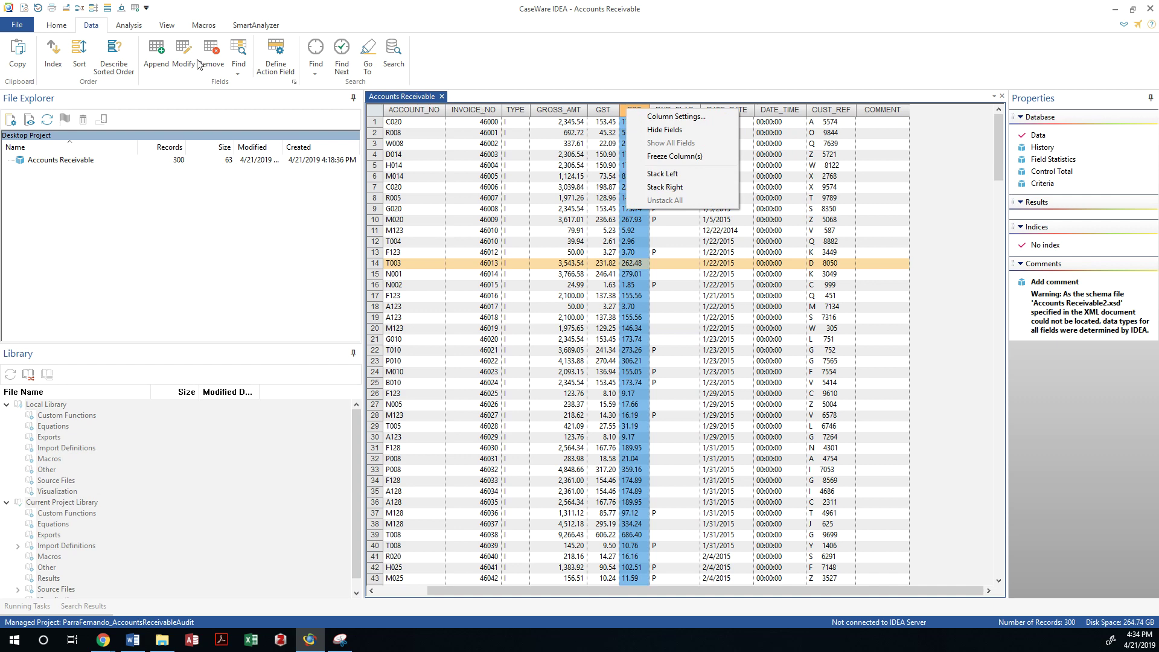
key("Escape")
left_click(604, 274)
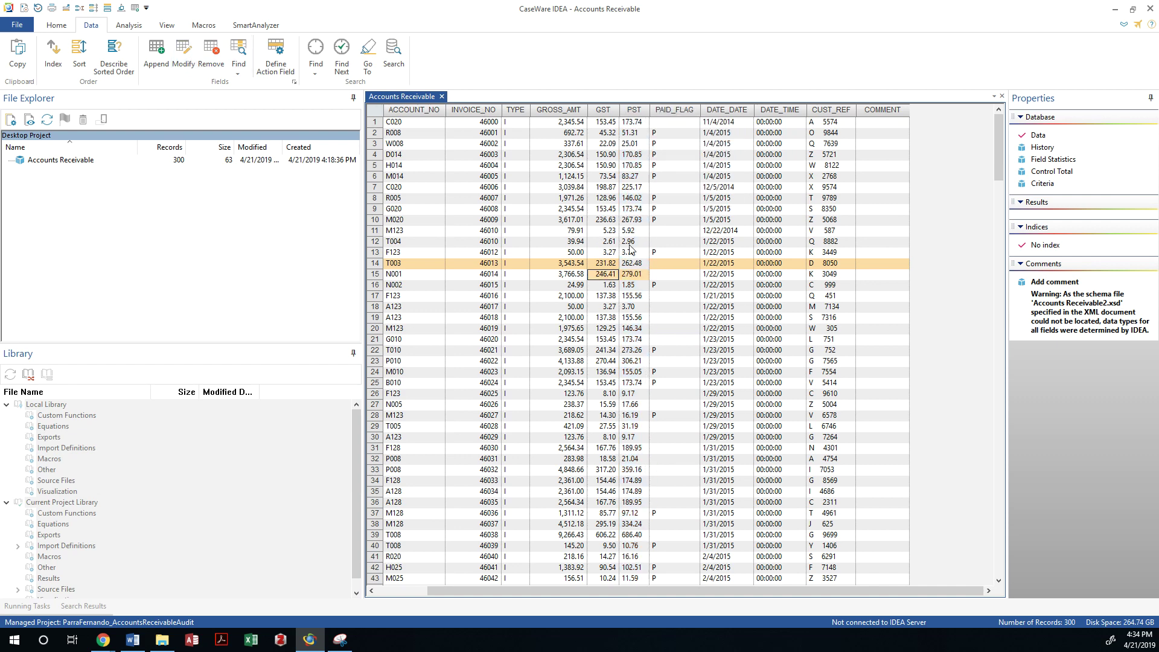
left_click(638, 112)
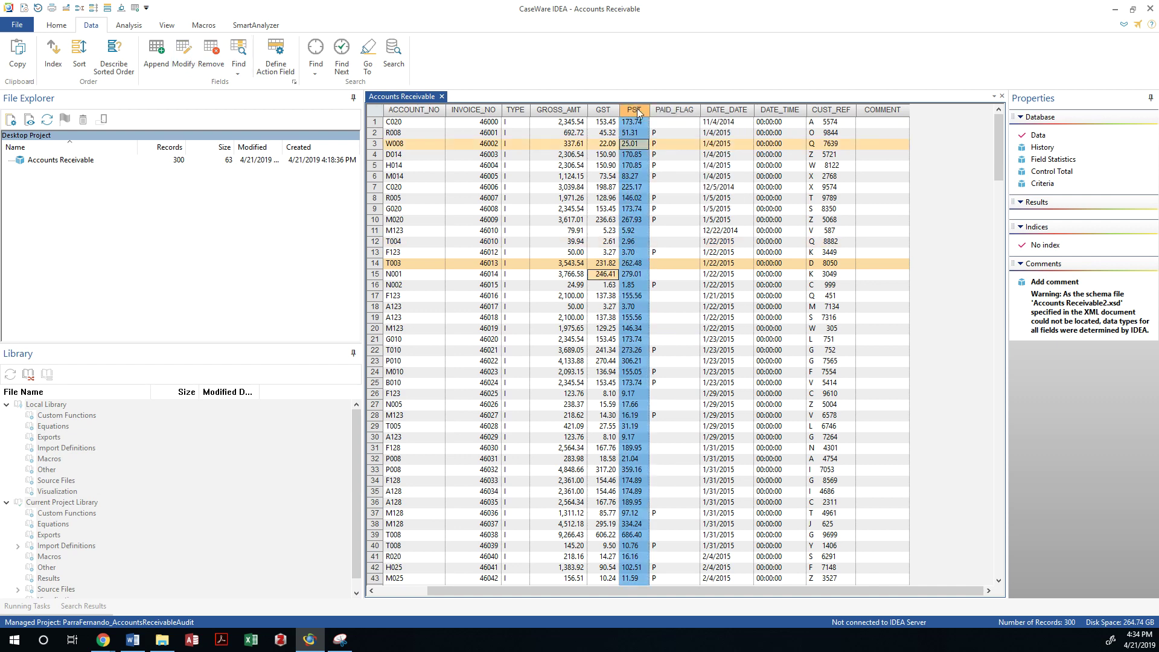
double_click(638, 111)
left_click(605, 111)
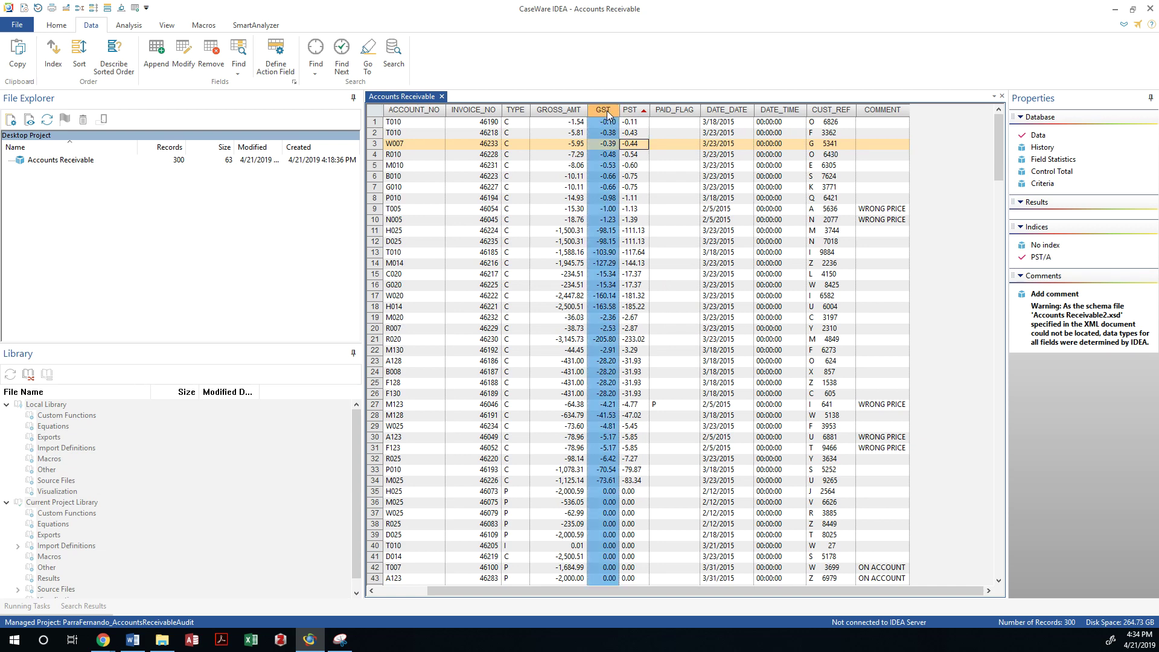
left_click(631, 111)
left_click(633, 155)
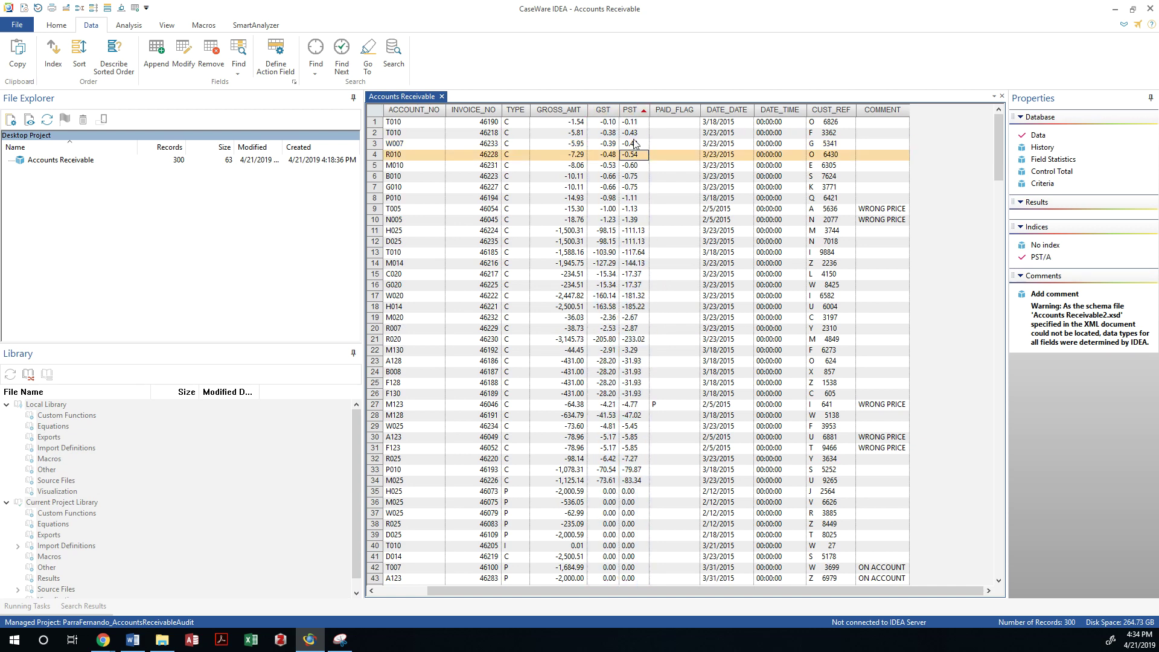
left_click(637, 112)
Change PST to a Numeric field with 2 decimals and confirm.
left_click(184, 57)
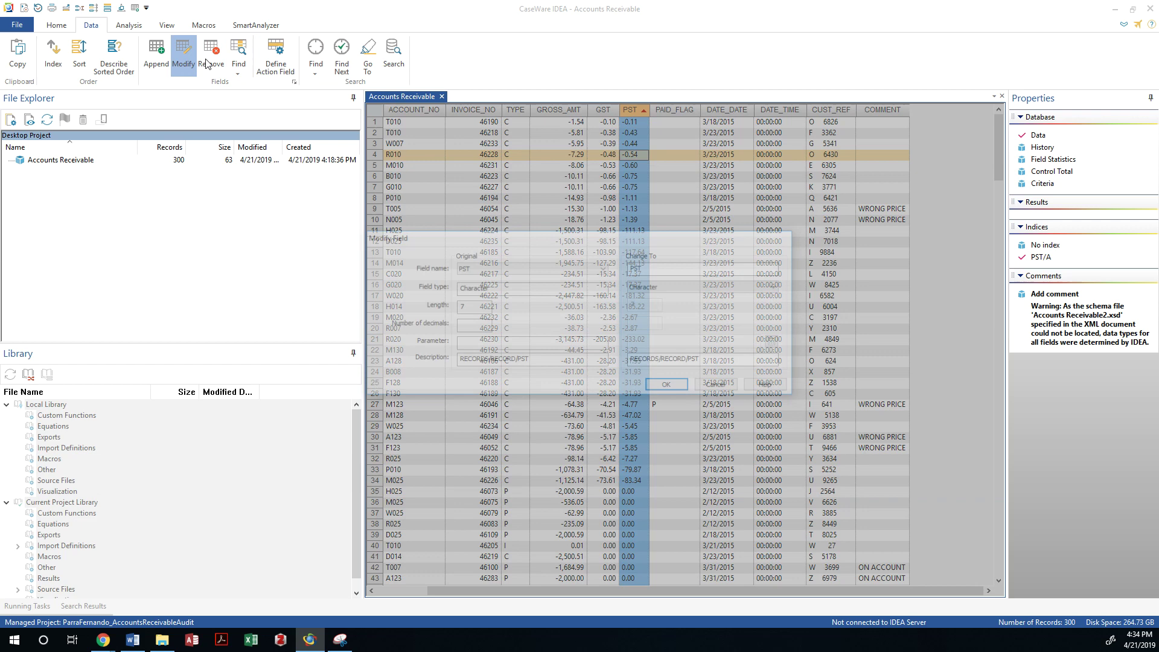
left_click(646, 287)
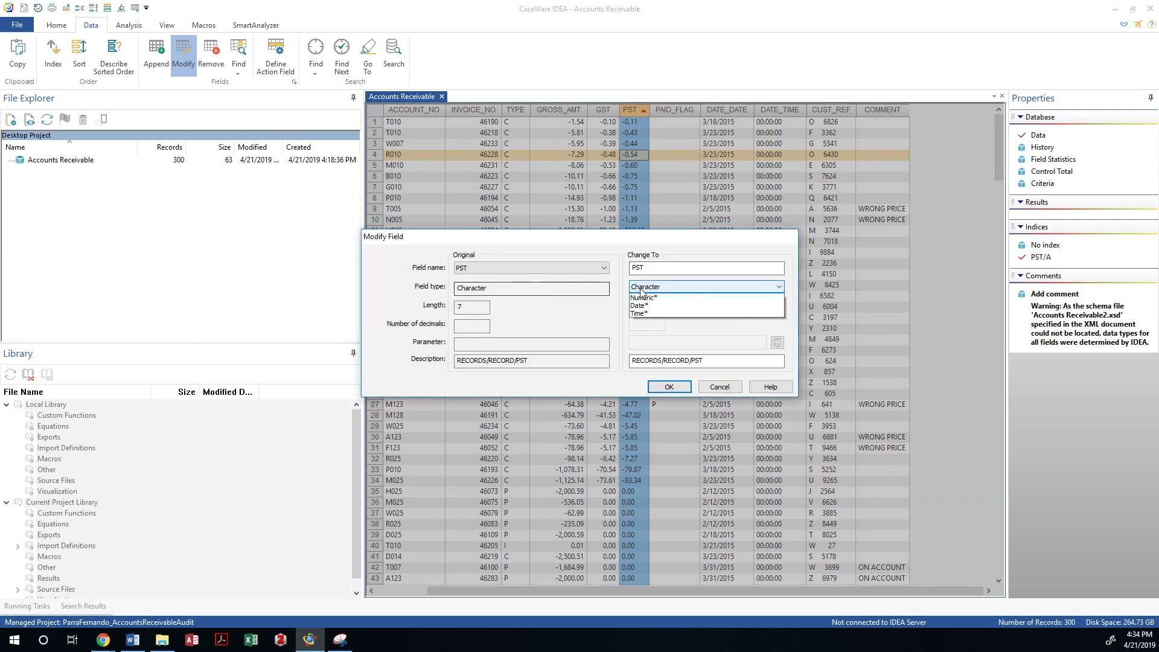
left_click(643, 305)
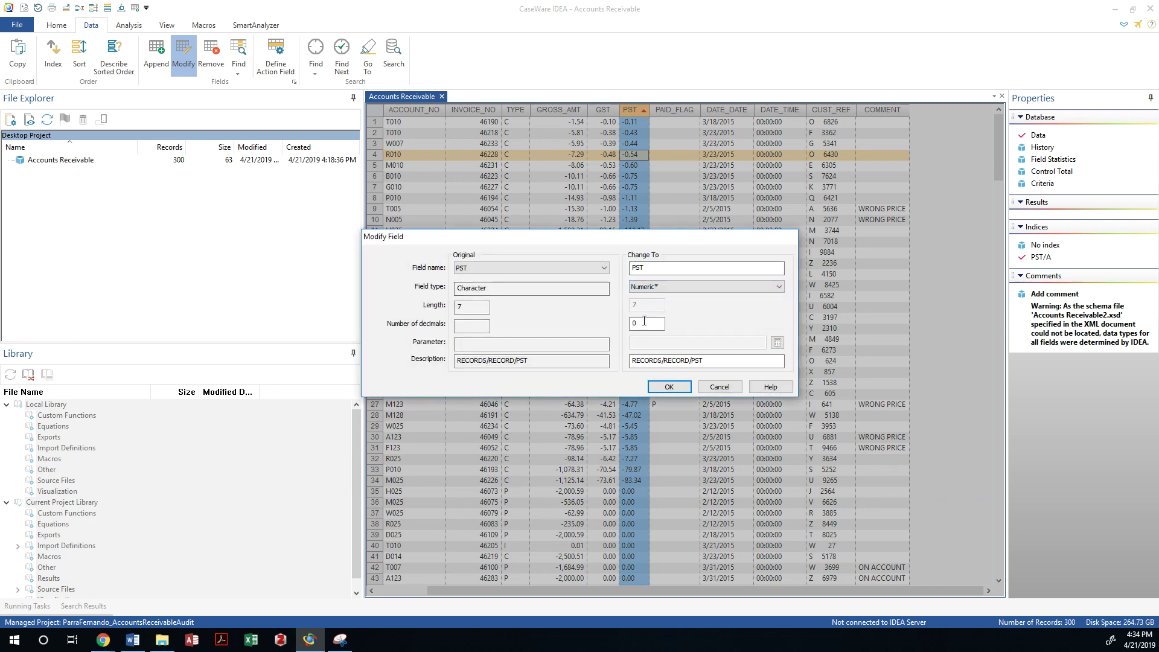
left_click(646, 324)
type("2")
left_click(677, 390)
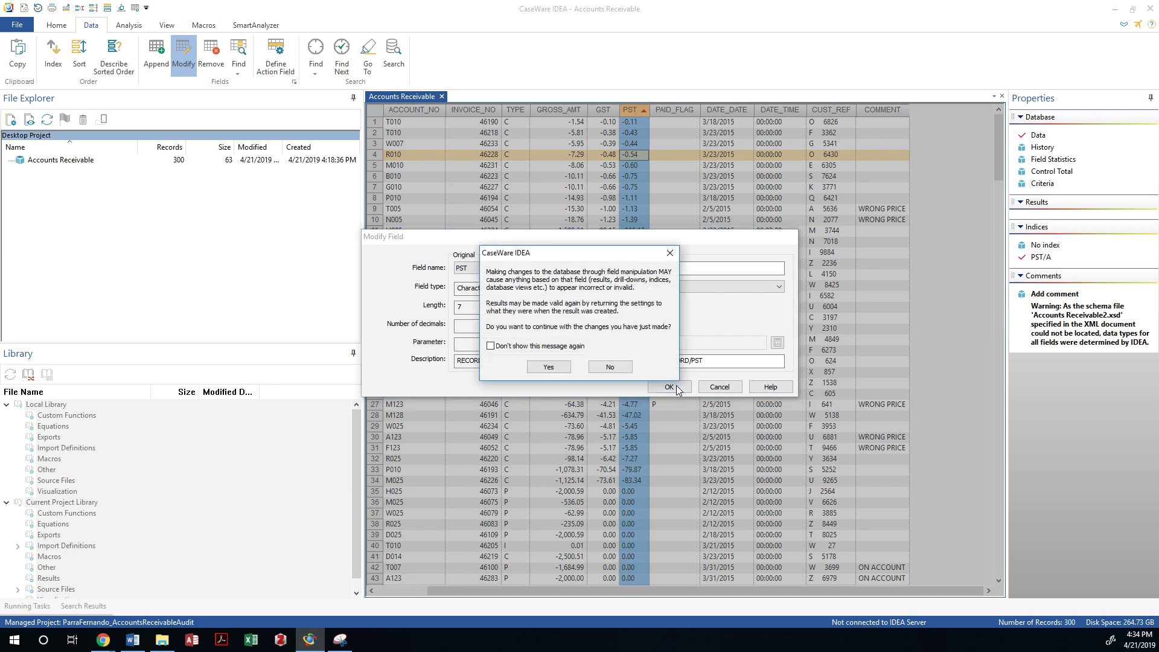
left_click(548, 364)
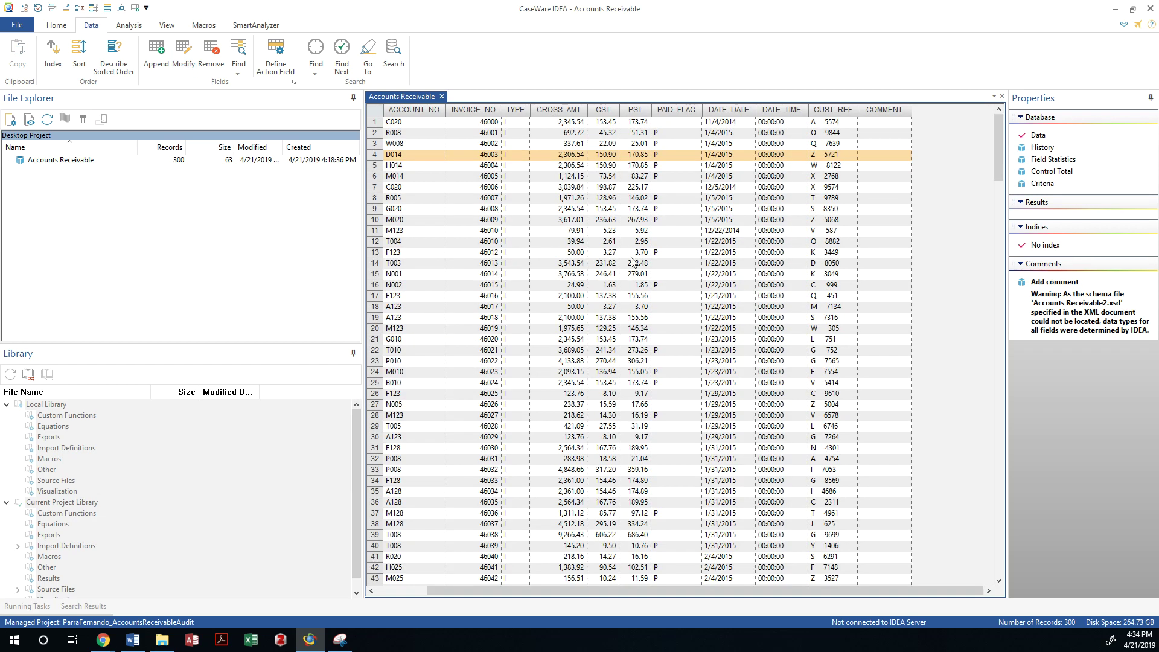
Re-sort the records ascending by PST, then select the INVOICE_NO column.
left_click(634, 110)
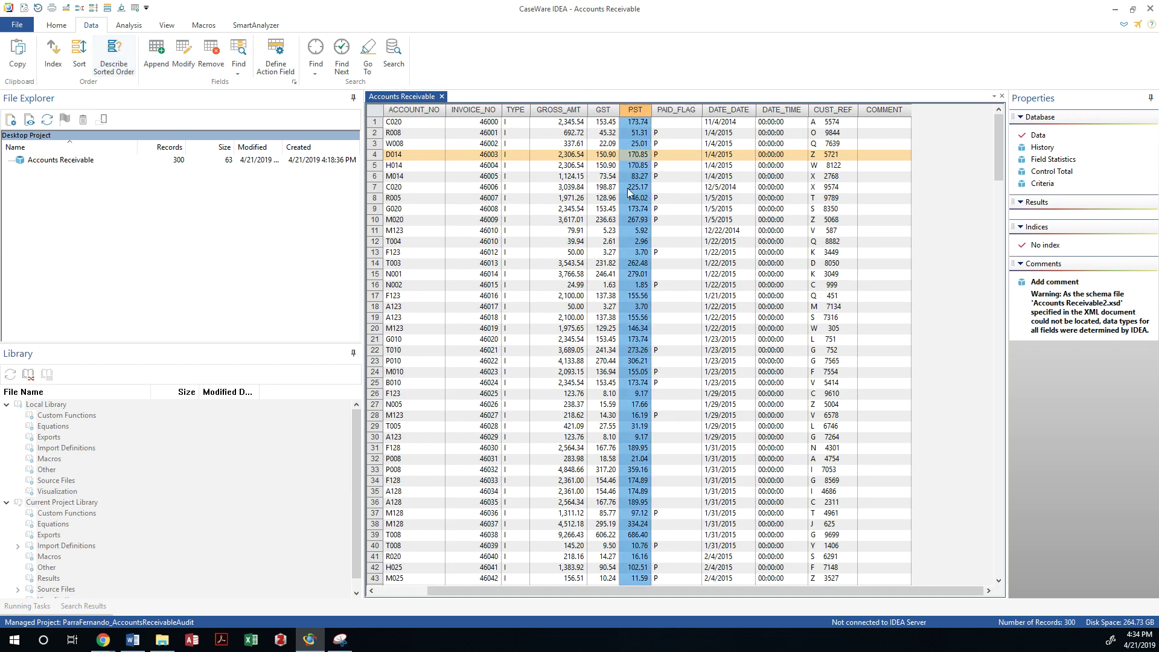
double_click(642, 113)
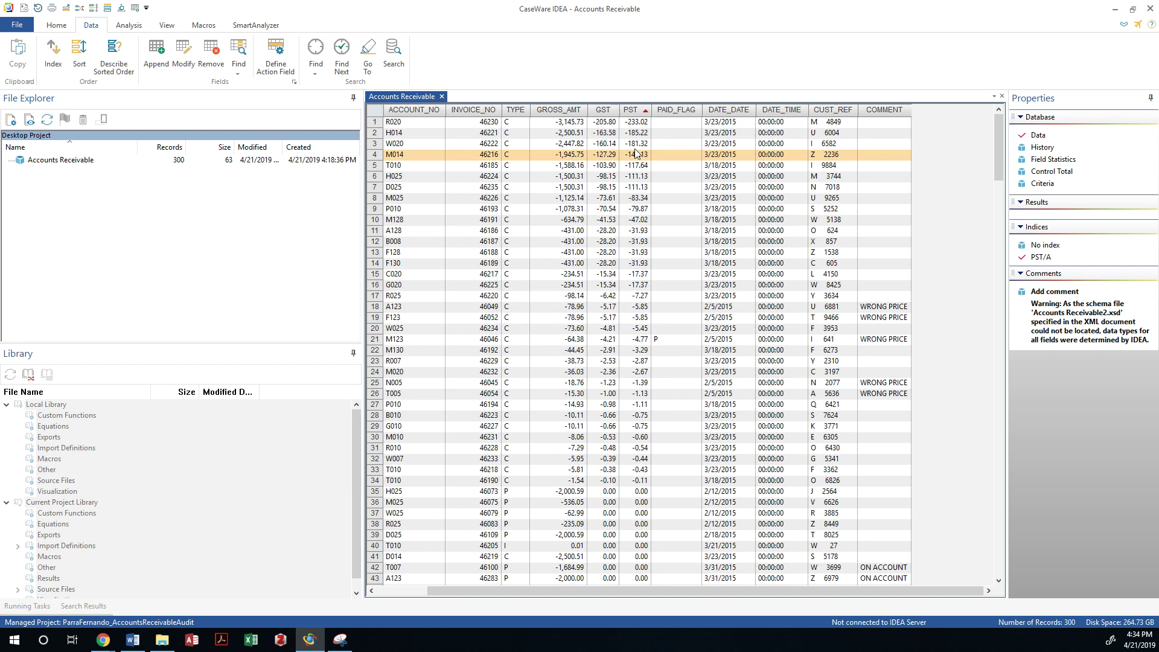
left_click(691, 160)
key("Left")
key("Left")
key("Left")
key("Left")
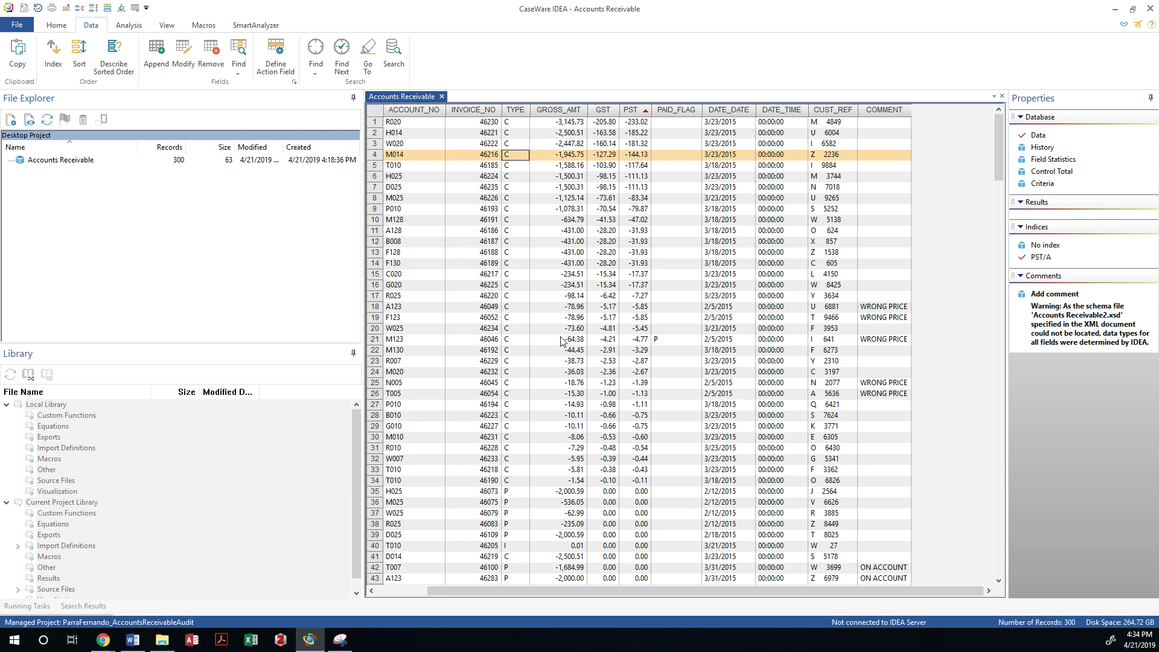
left_click_drag(644, 591, 593, 591)
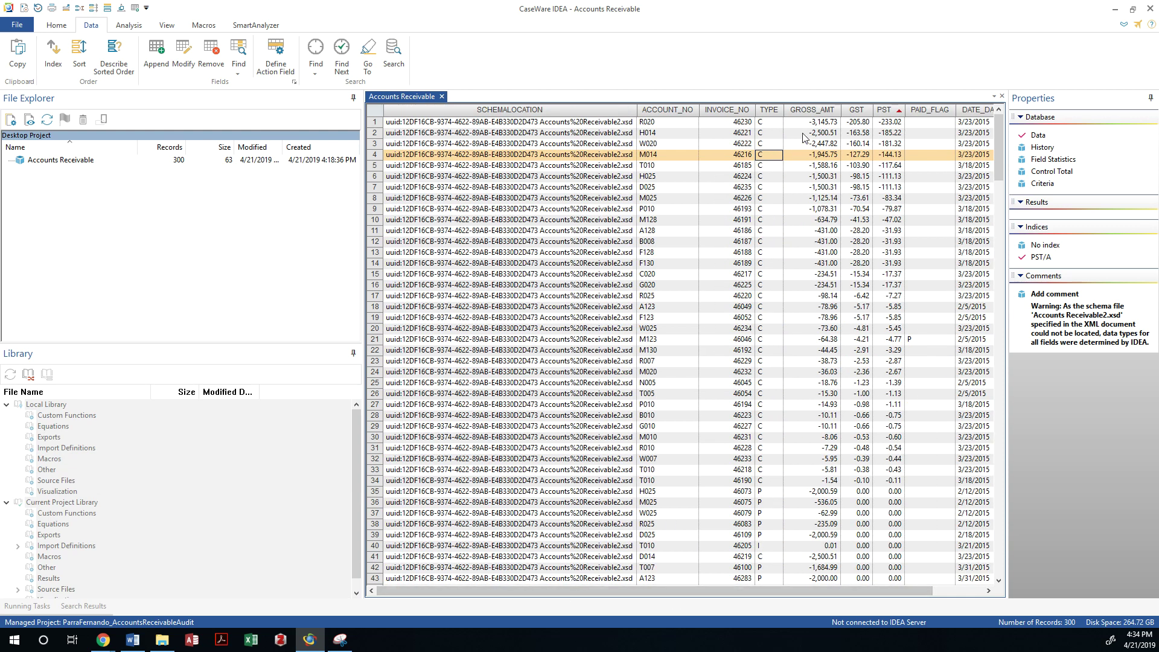
left_click(734, 147)
left_click(736, 105)
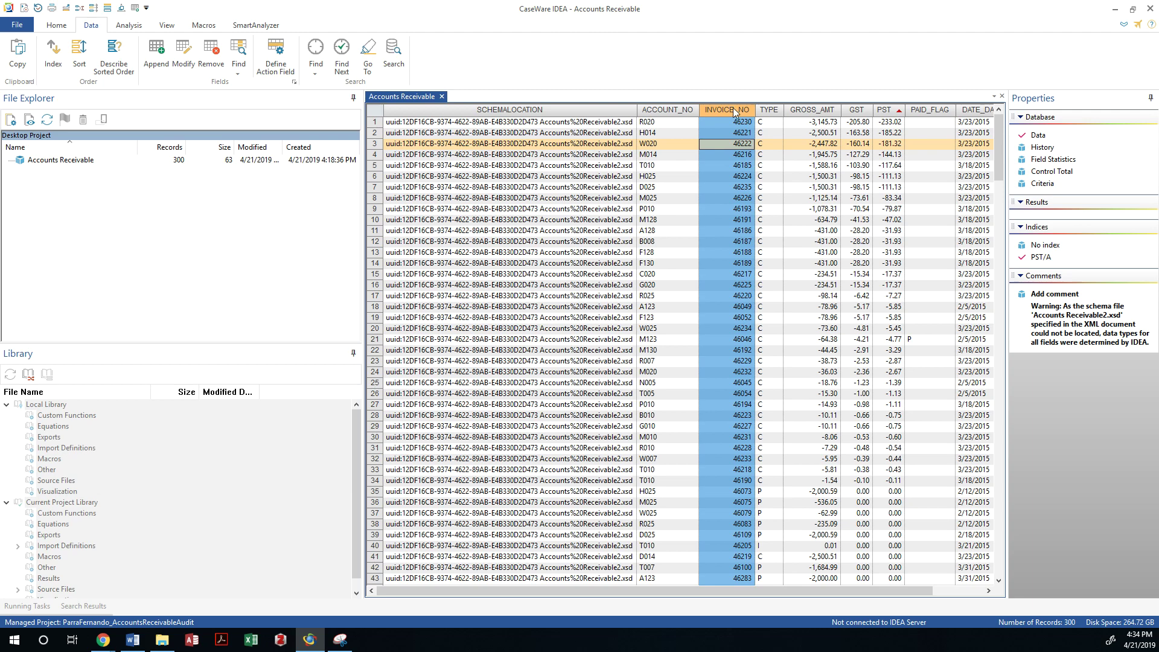
Convert INVOICE_NO from Numeric to Character, length 8, and confirm the change.
right_click(734, 110)
left_click(184, 53)
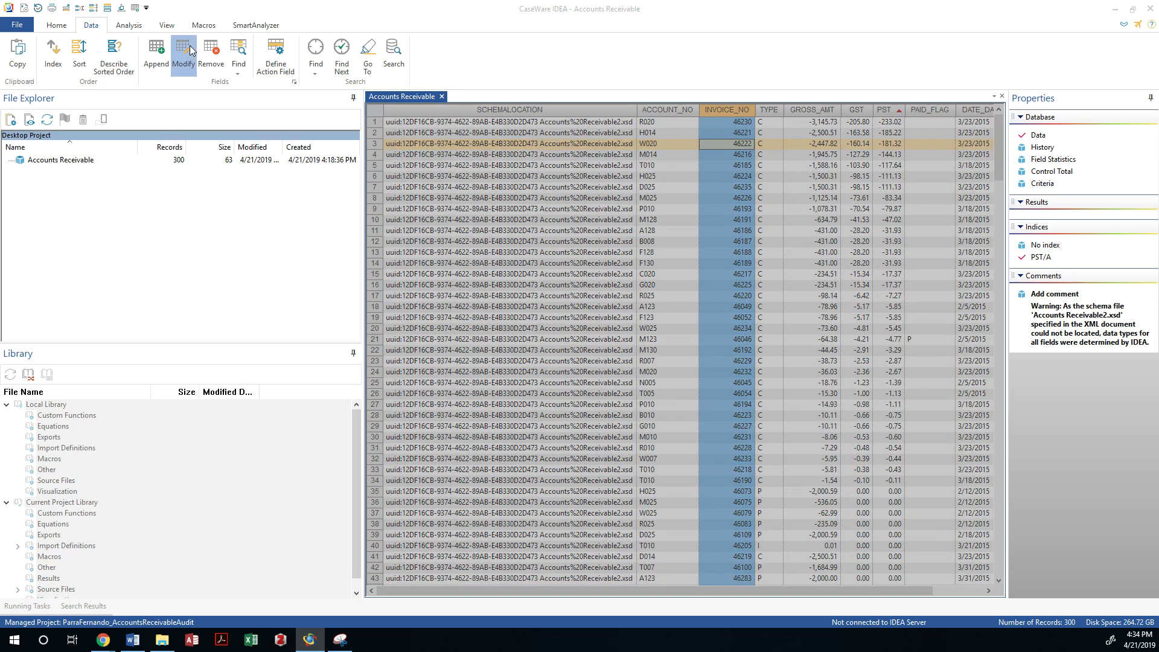
left_click(665, 287)
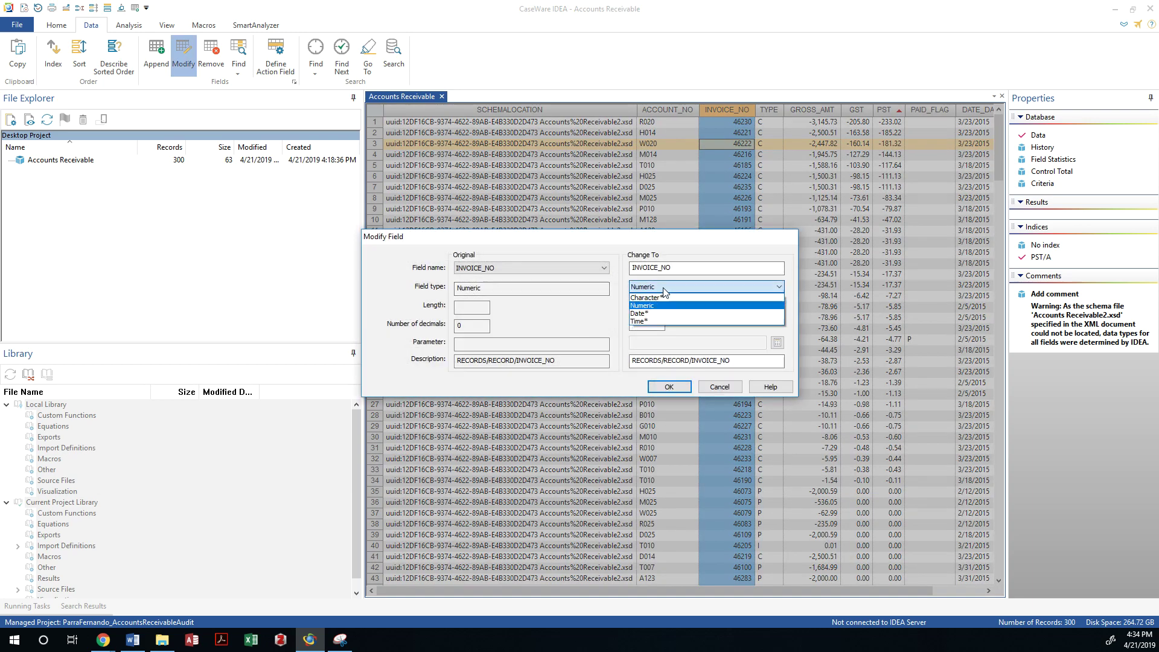
left_click(663, 298)
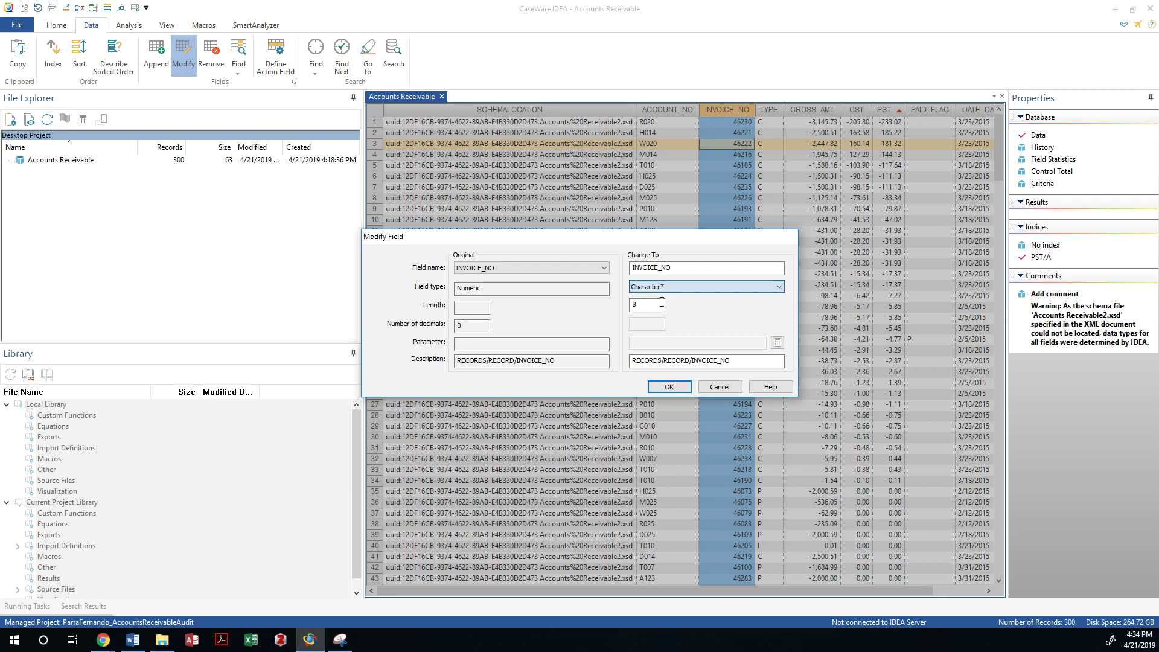
left_click(670, 389)
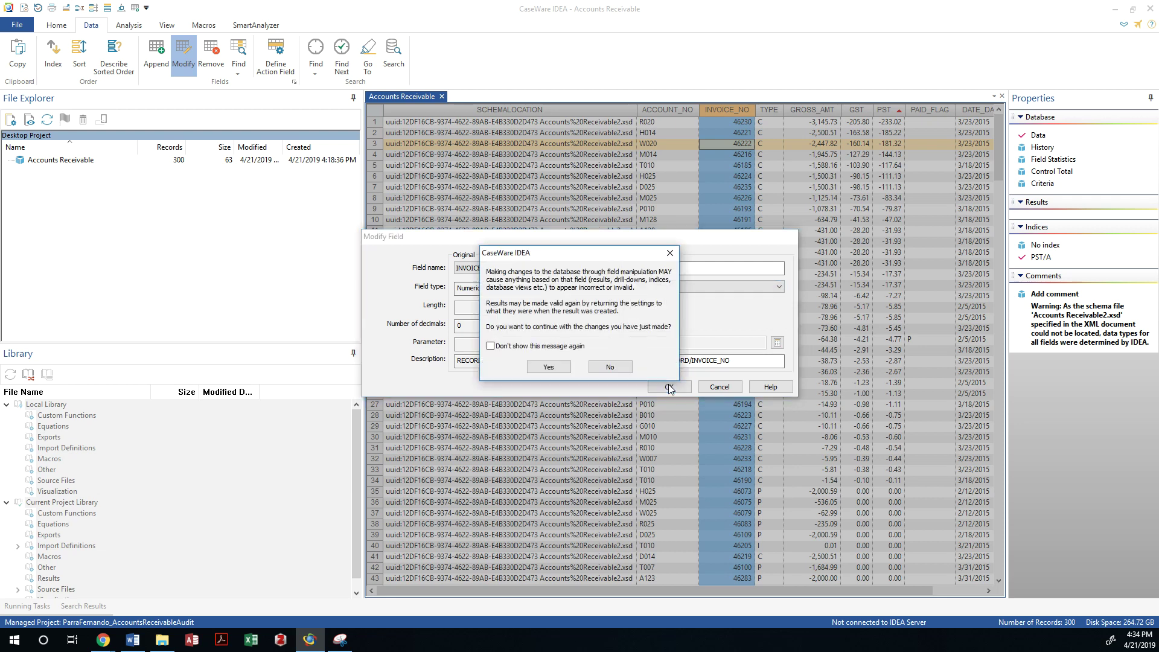
left_click(561, 365)
left_click(726, 241)
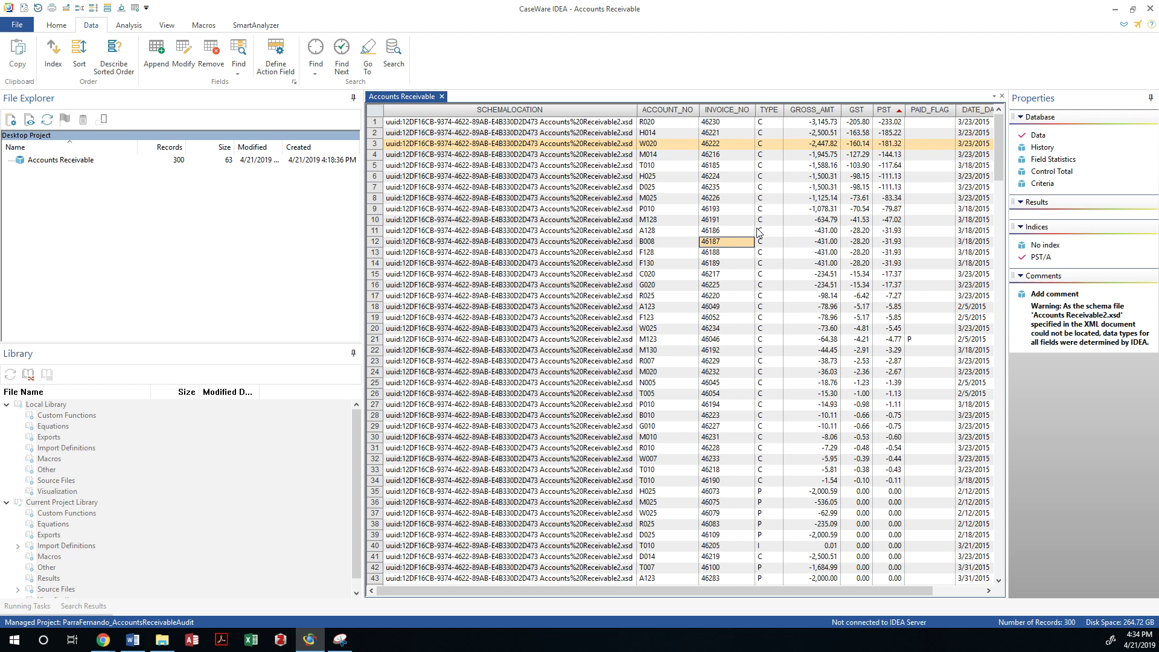
left_click(814, 200)
left_click(818, 111)
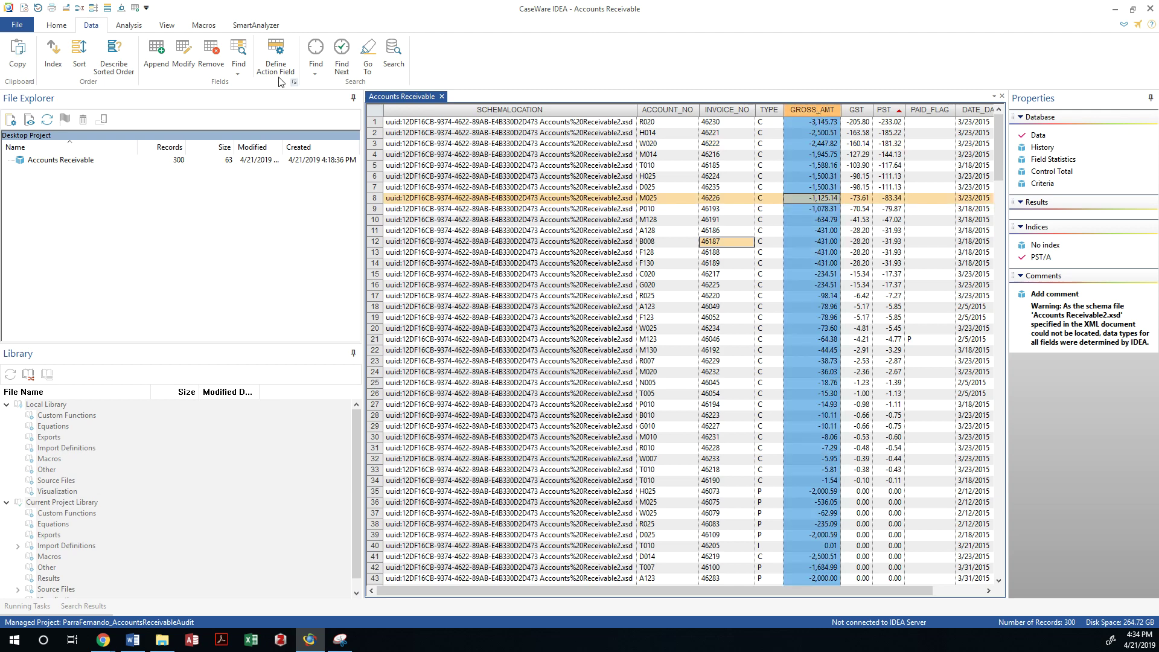
left_click(183, 58)
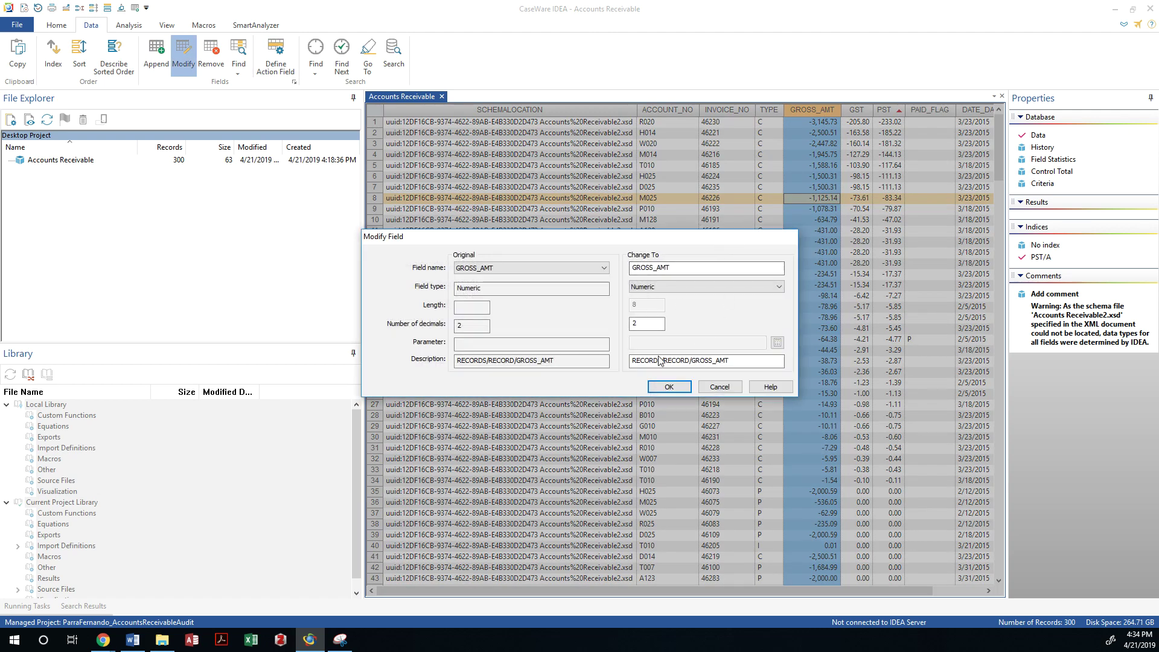
left_click(720, 388)
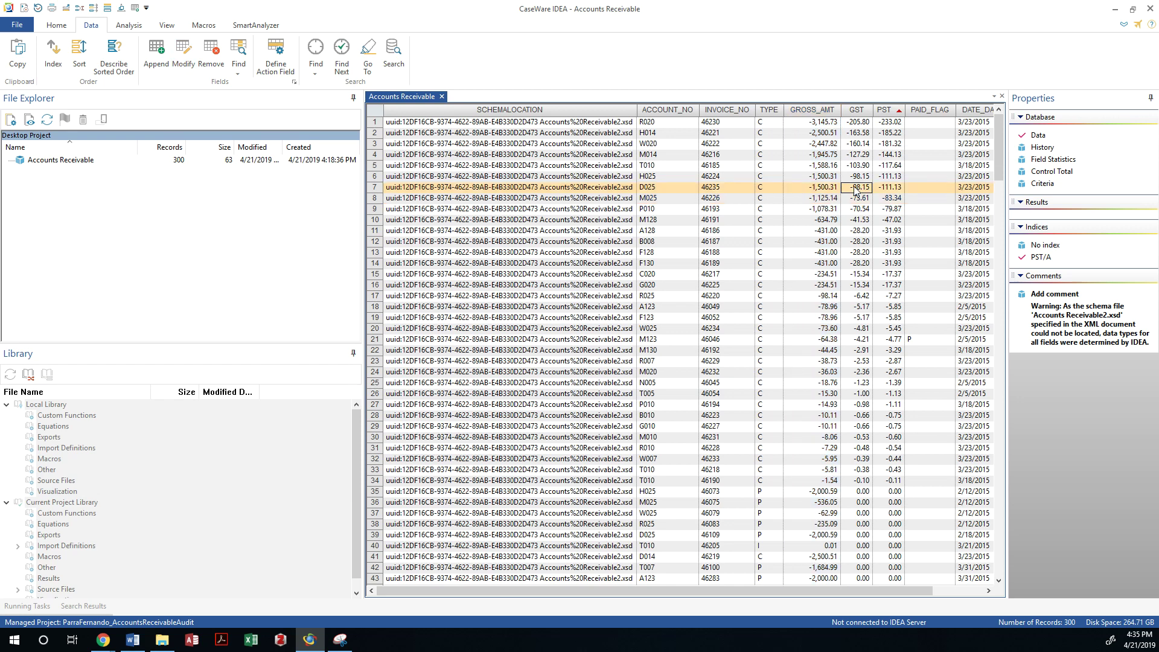
left_click(856, 190)
key("Right")
key("Right")
key("Right")
key("Right")
key("Right")
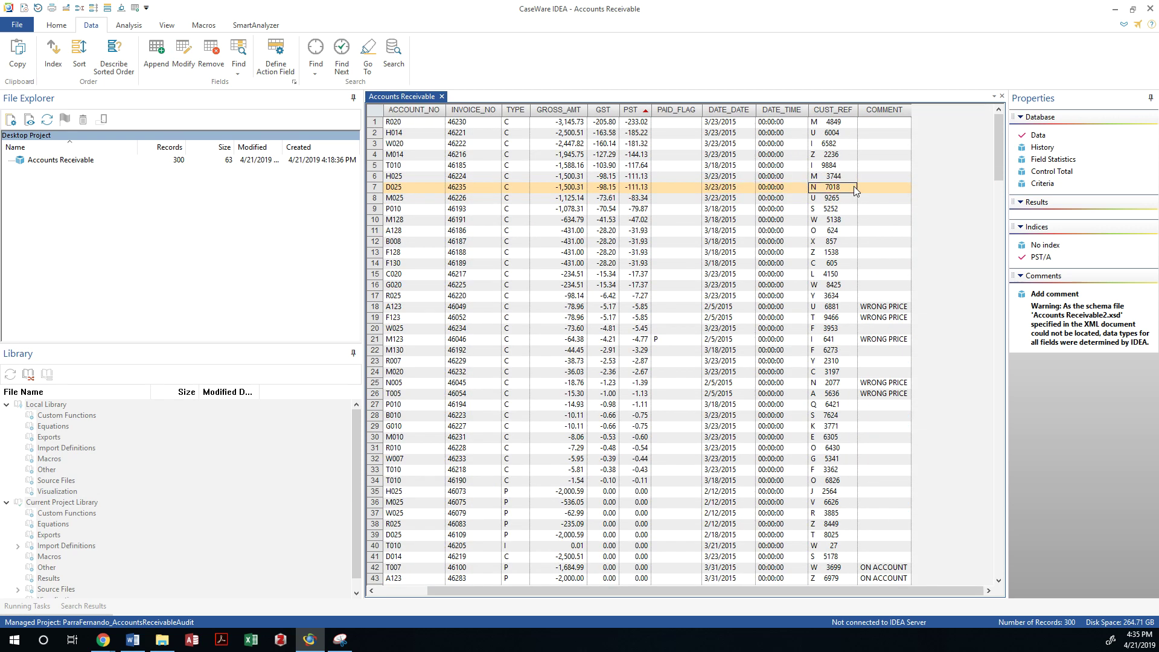
left_click(843, 109)
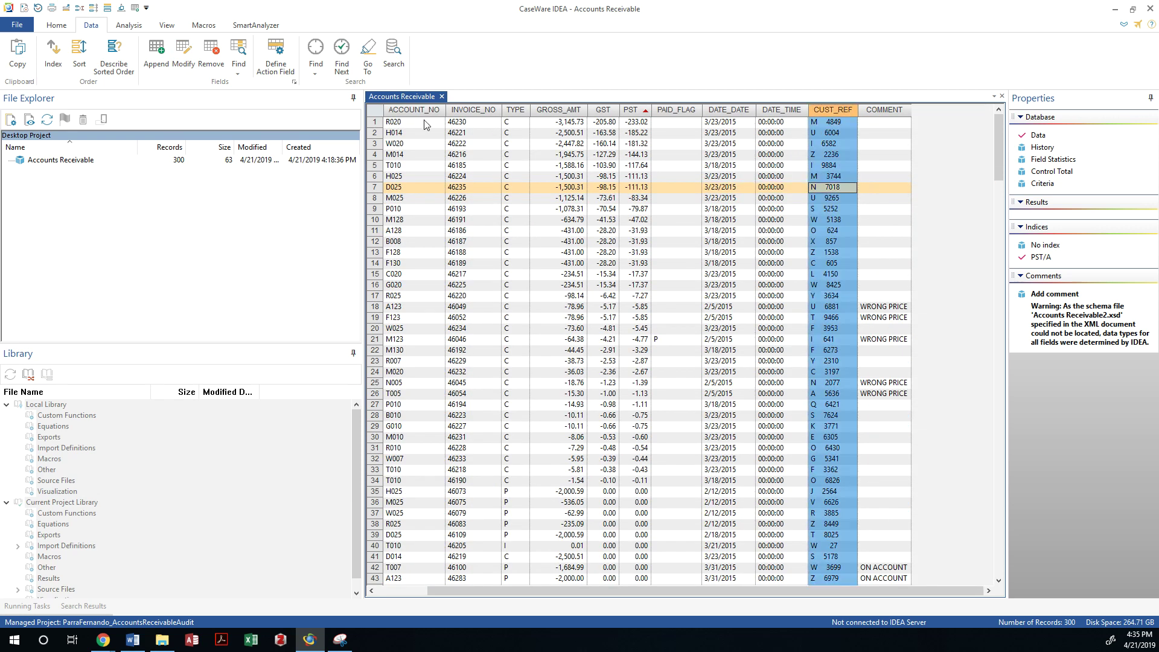
left_click(183, 61)
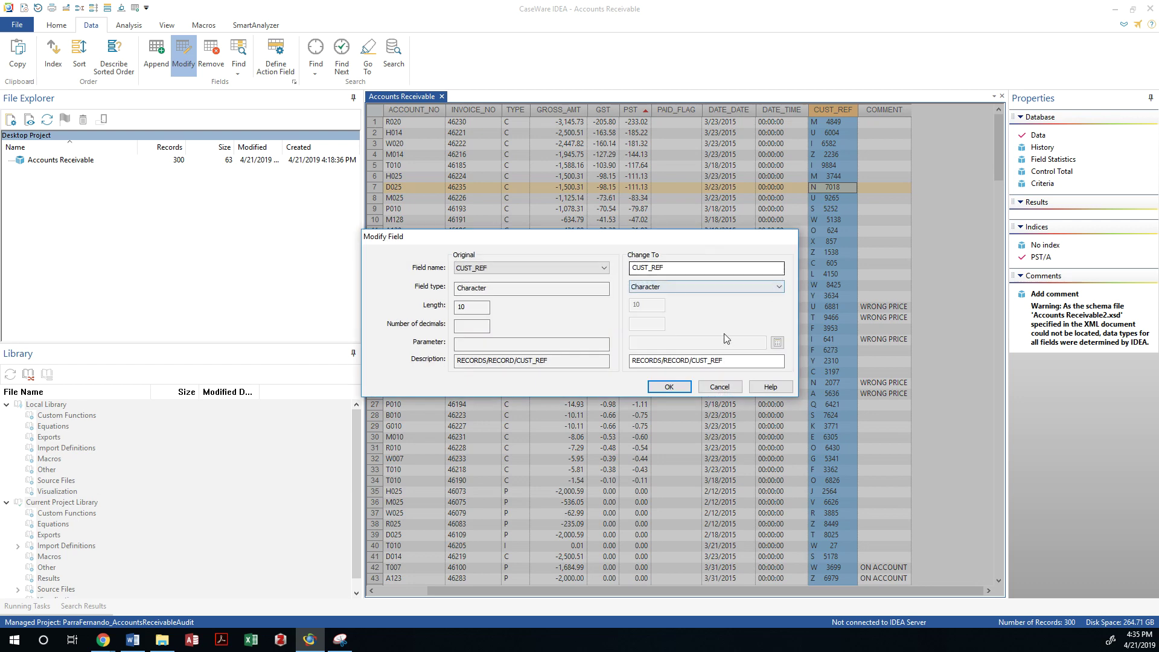
left_click(734, 387)
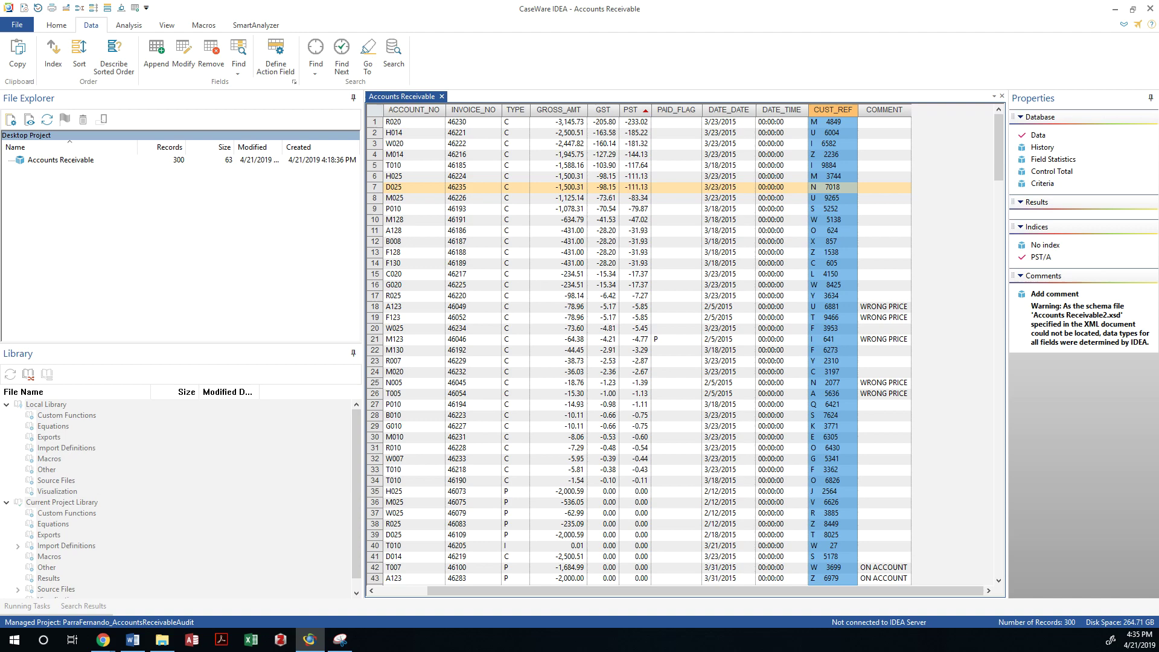
key("alt+Tab")
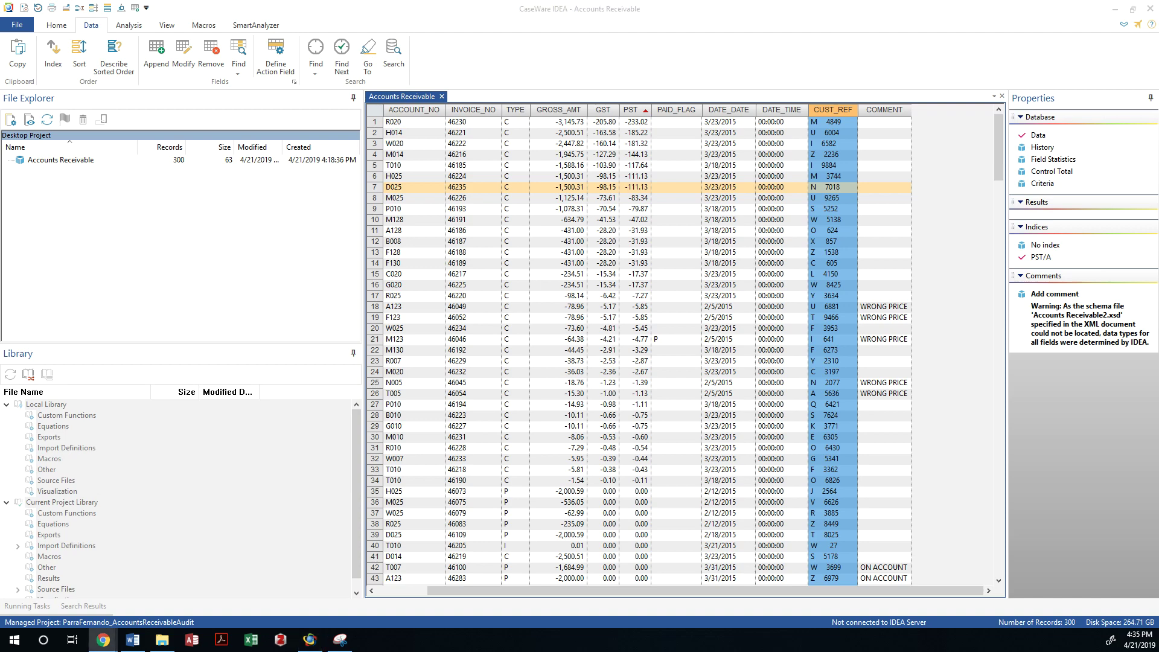